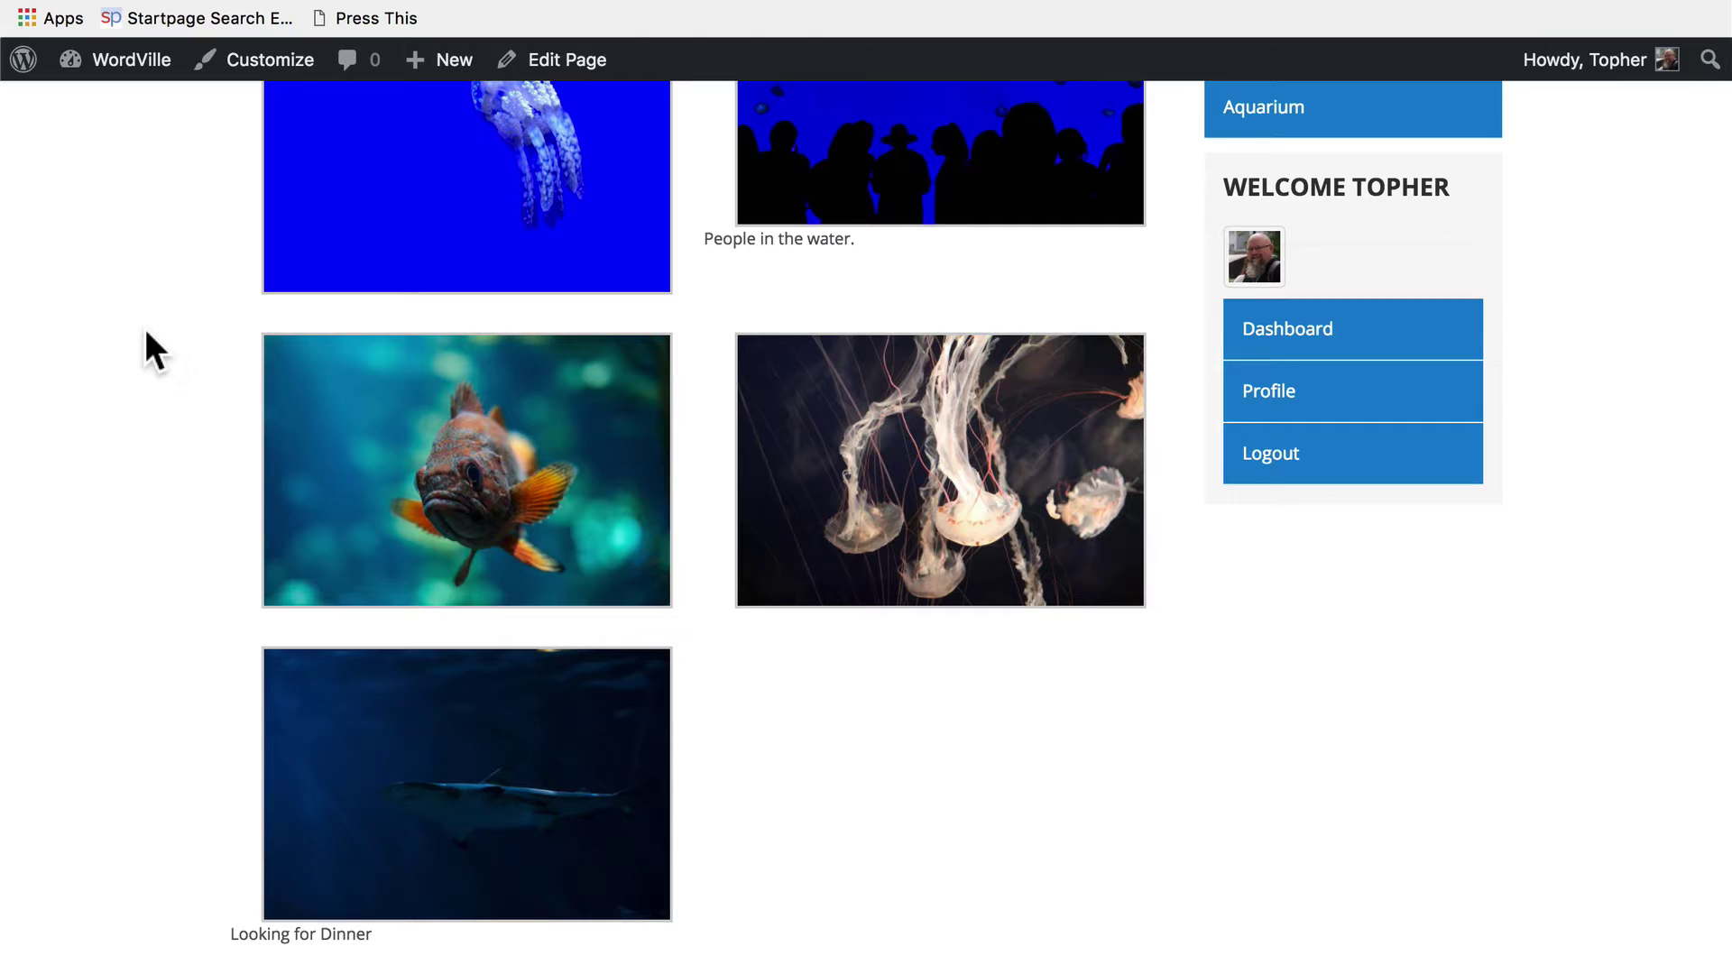
- Scroll the Aquarium page down to the gallery's fish thumbnail
scroll(144, 330, up, 4)
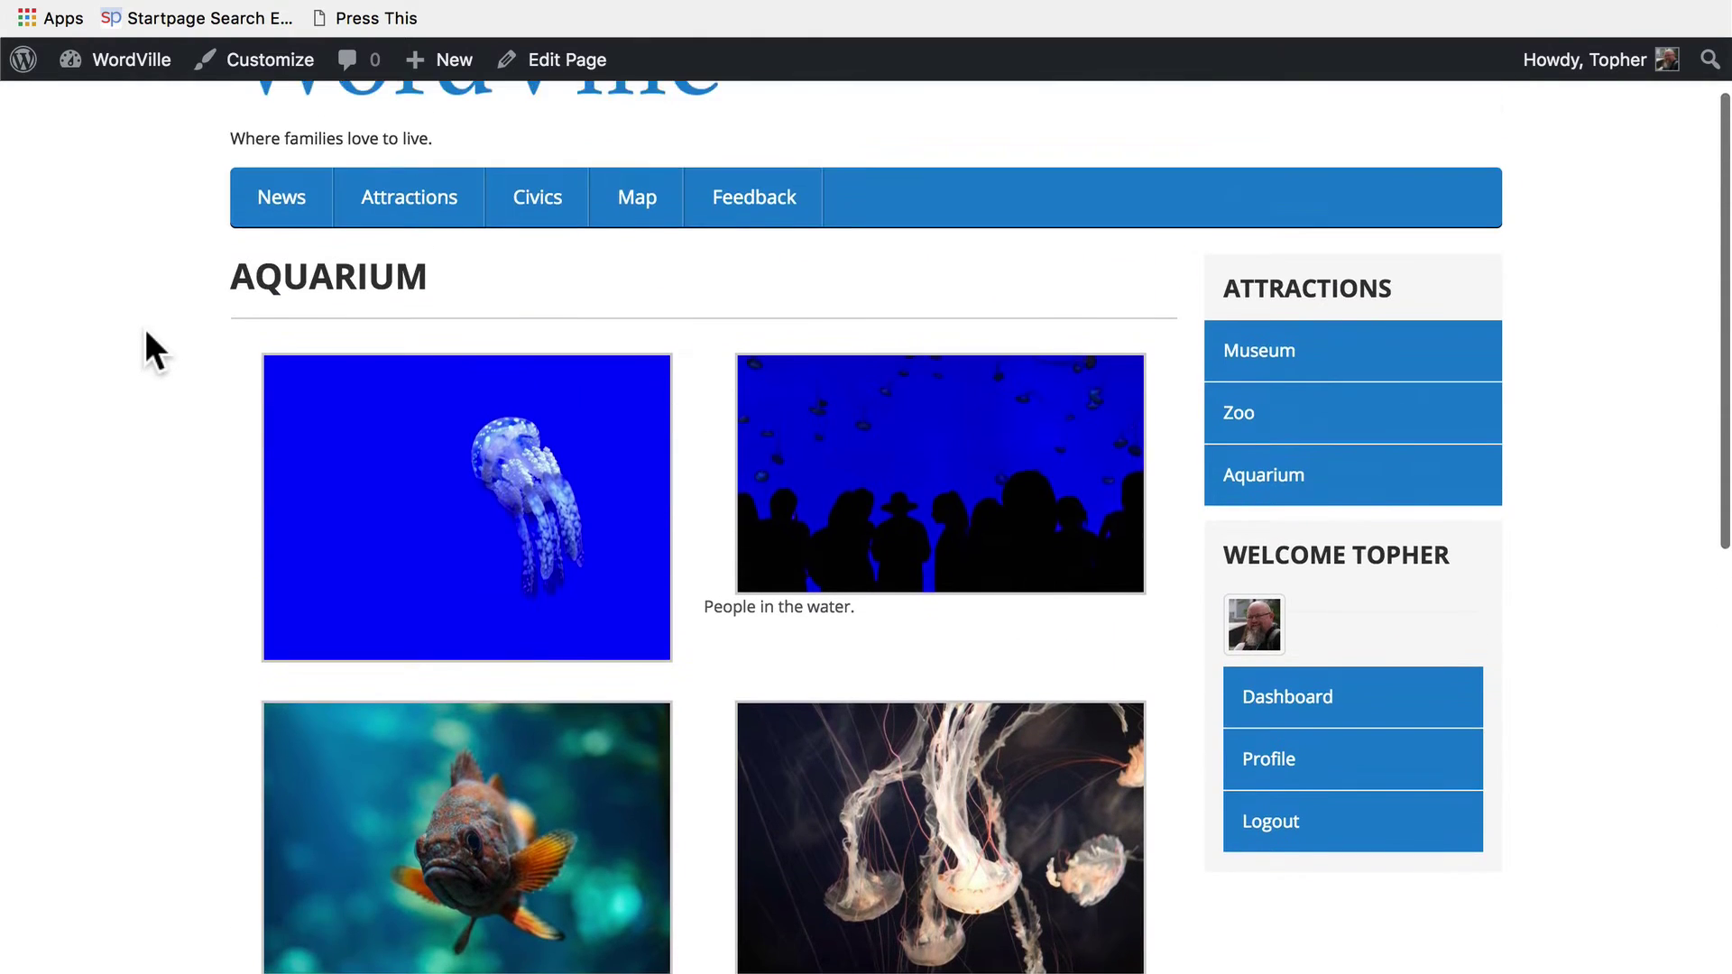
scroll(144, 330, down, 3)
scroll(144, 328, down, 1)
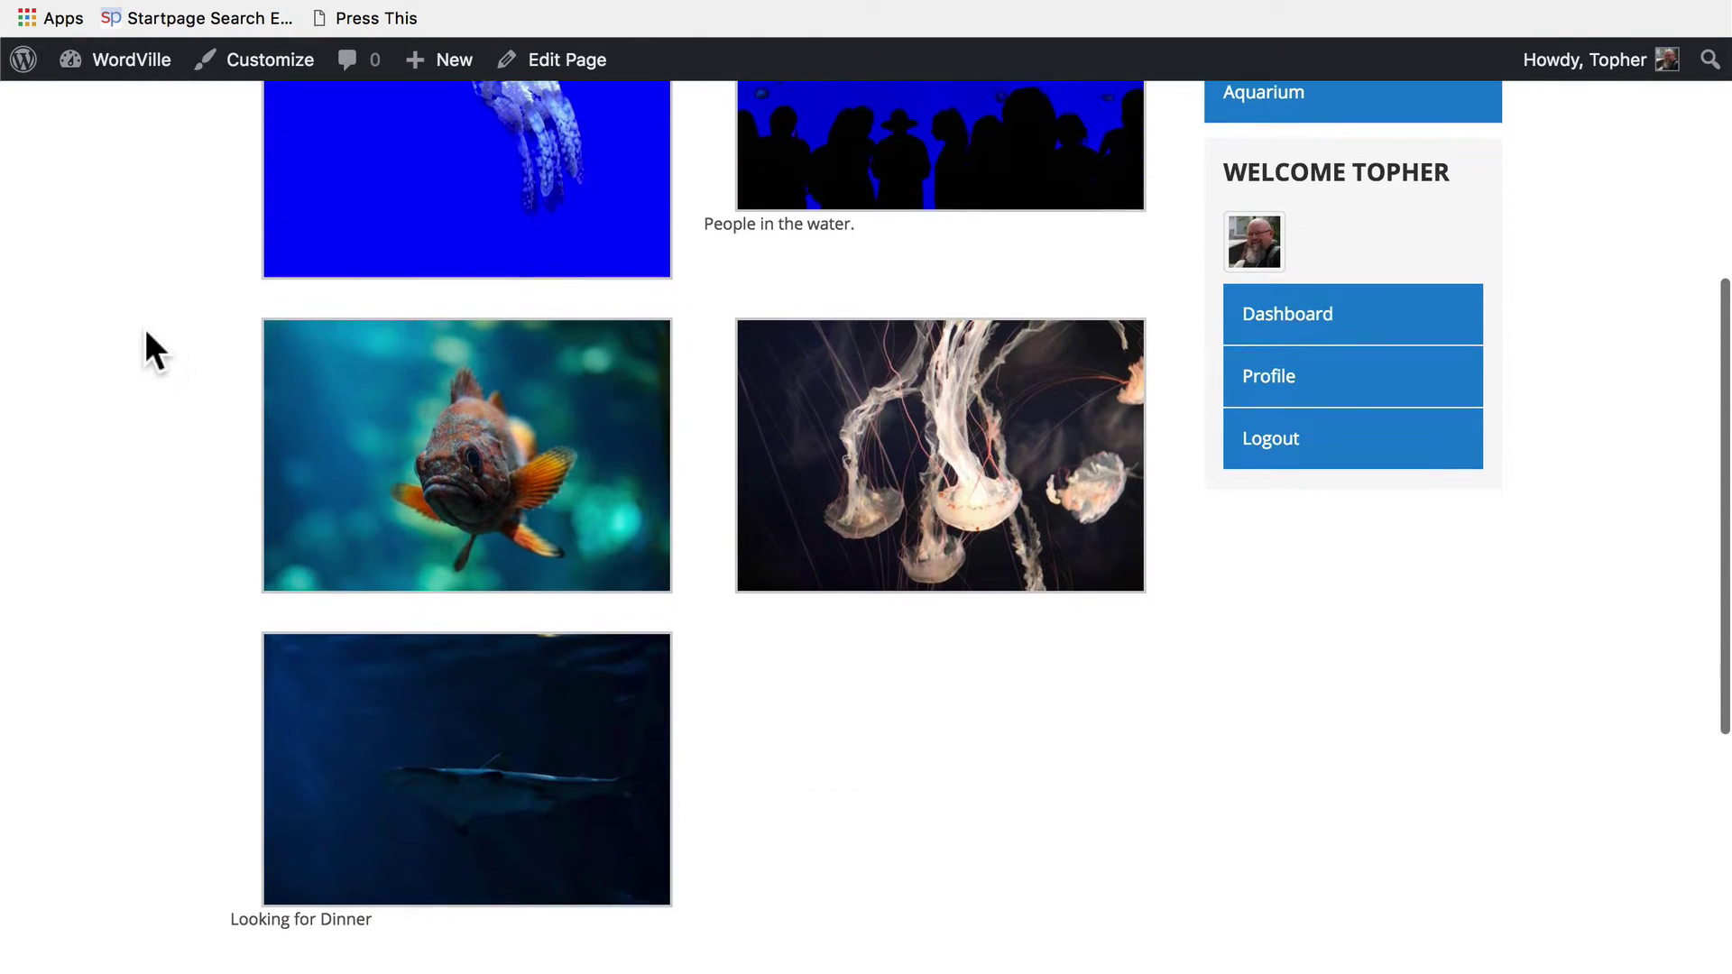
click(473, 462)
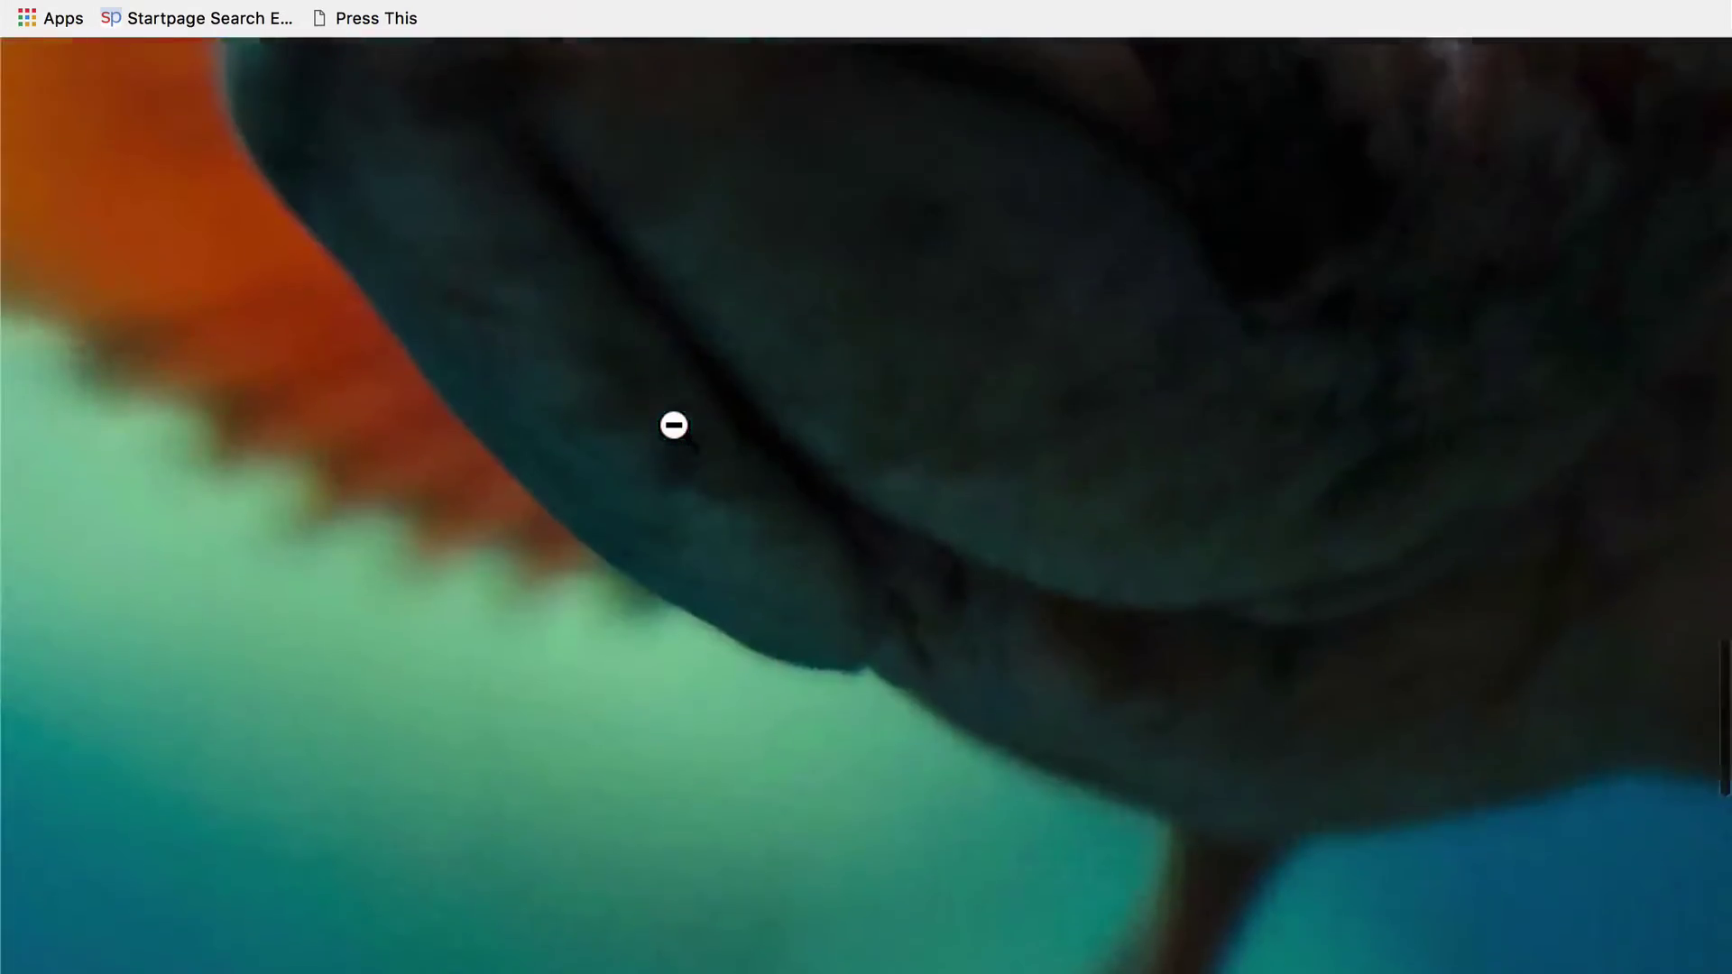
scroll(674, 425, up, 5)
click(674, 428)
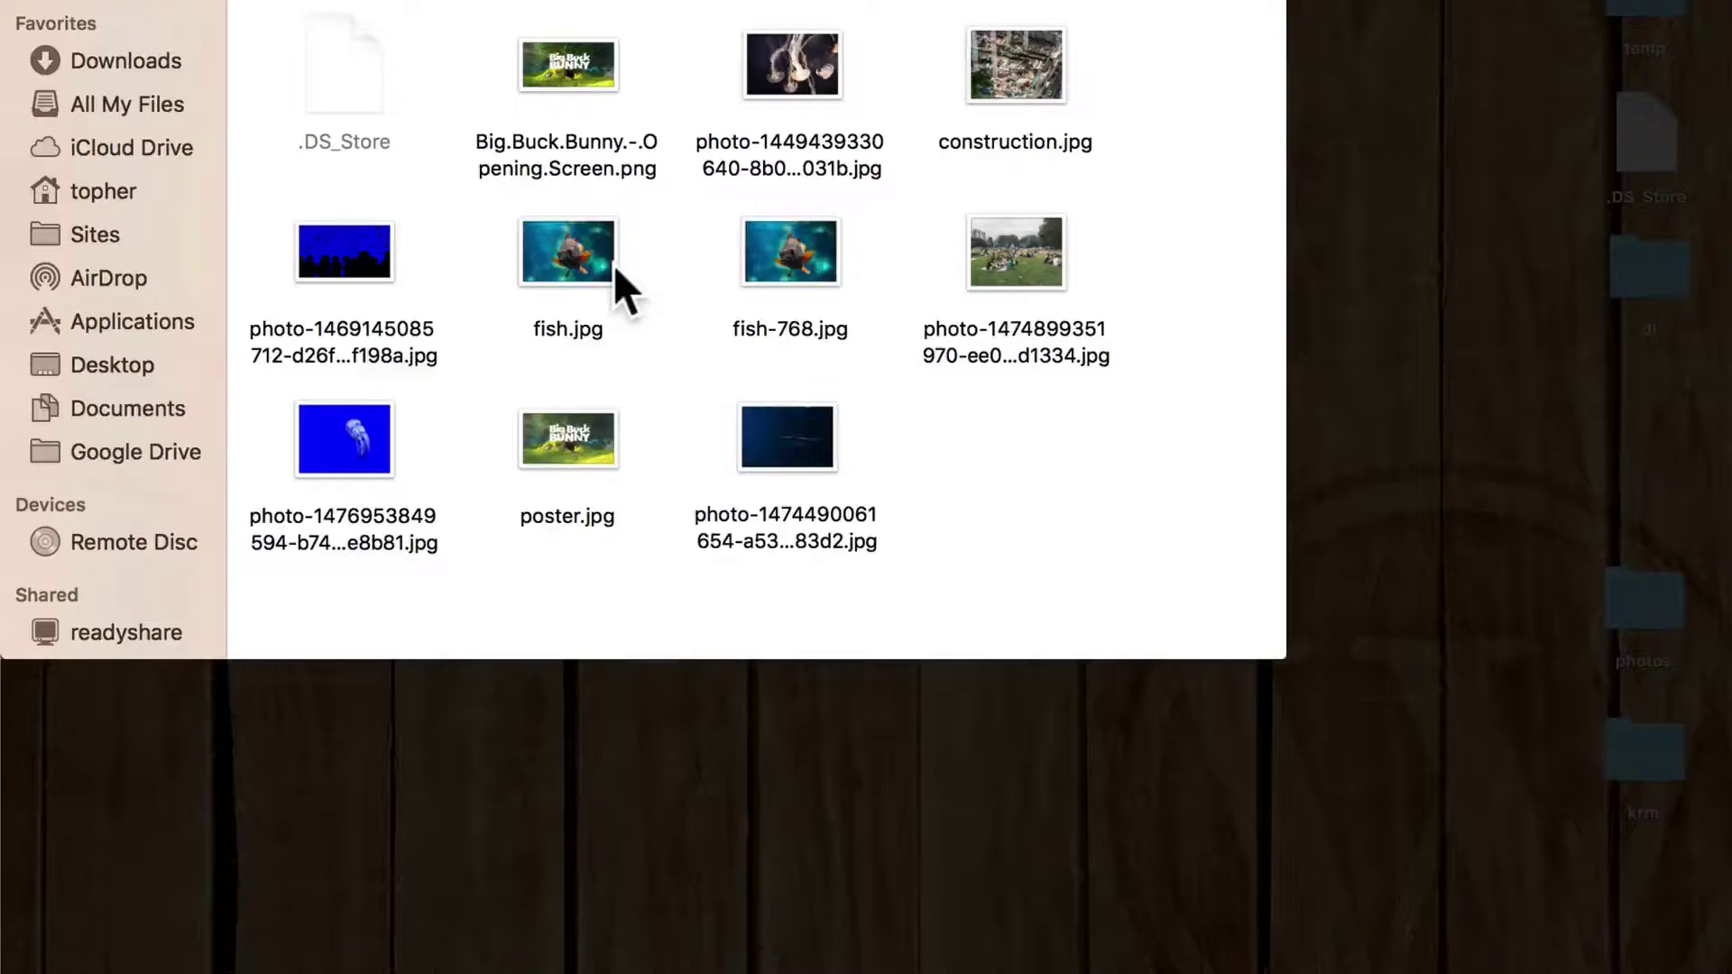
- Show fish.jpg's Get Info in Finder to confirm it is 5.4 MB at 6000 × 4000
click(587, 257)
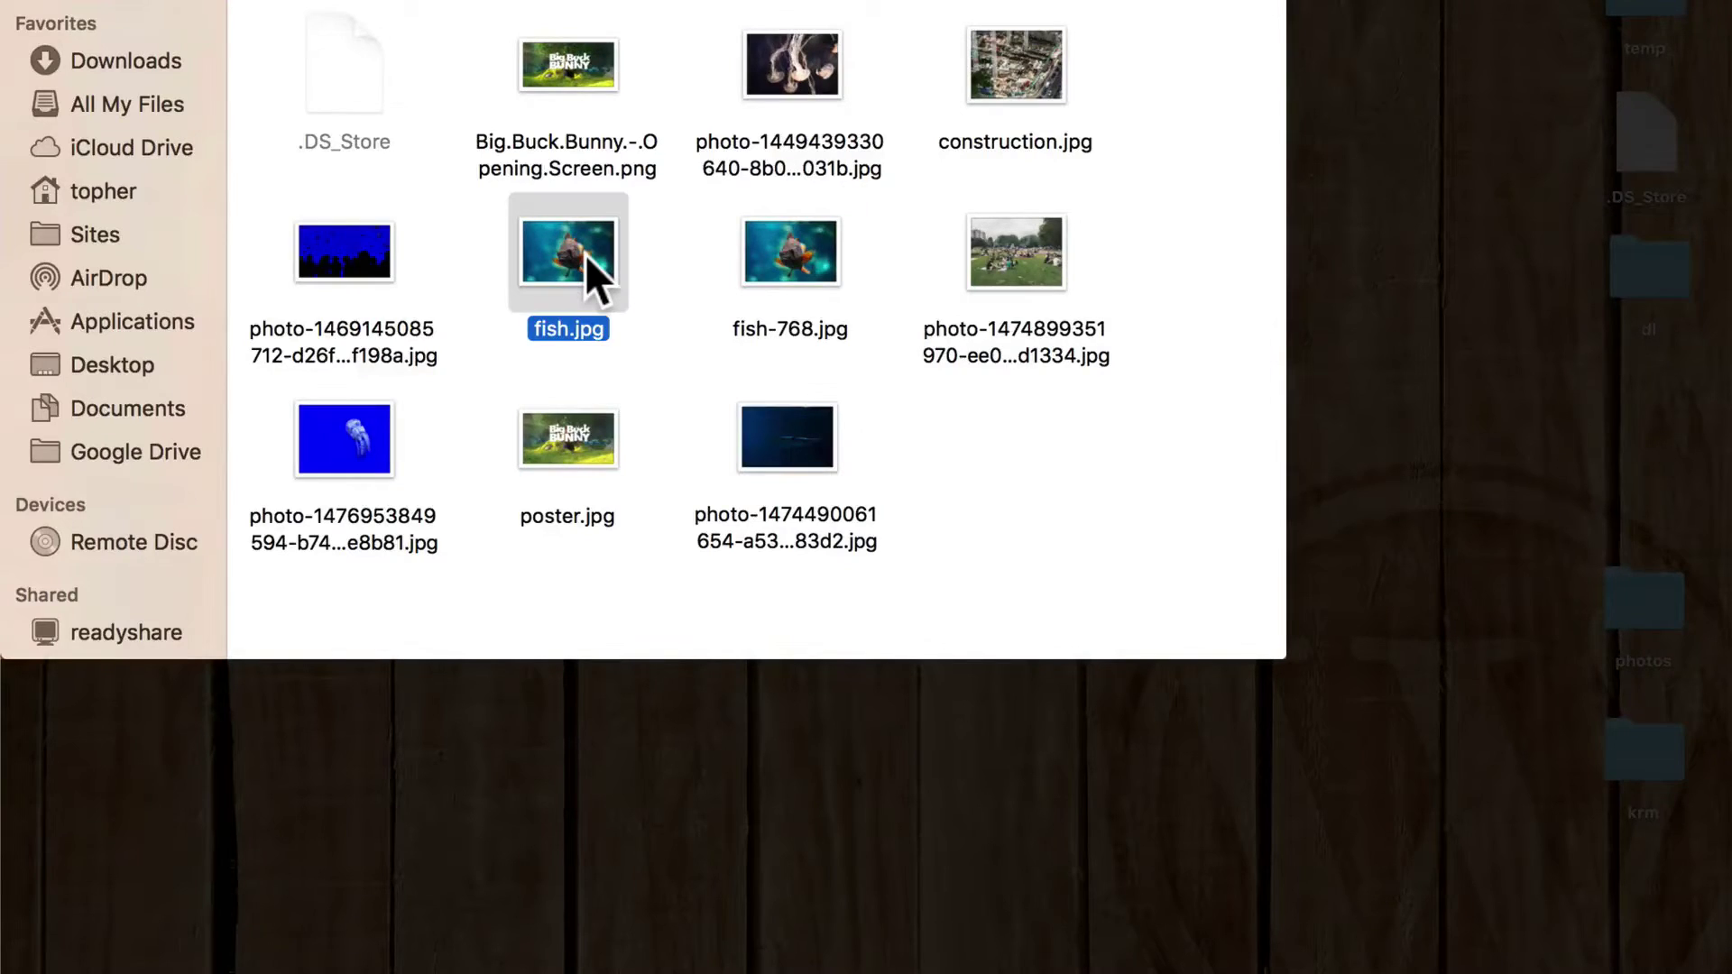
right_click(586, 256)
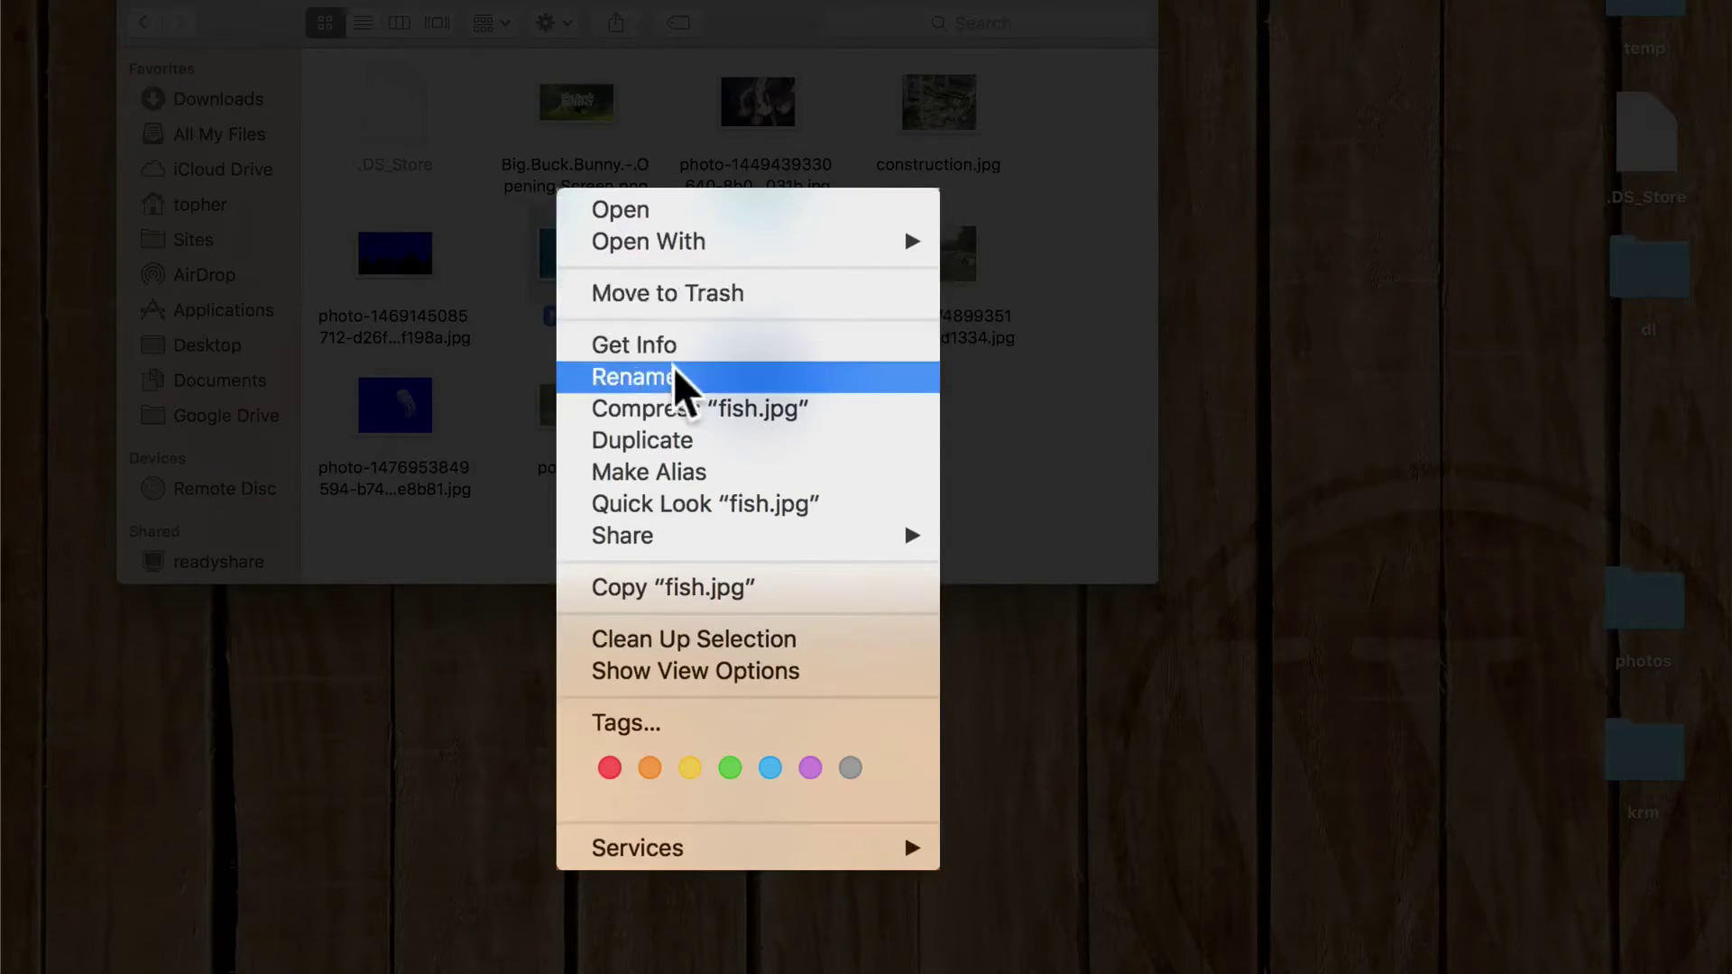
click(676, 348)
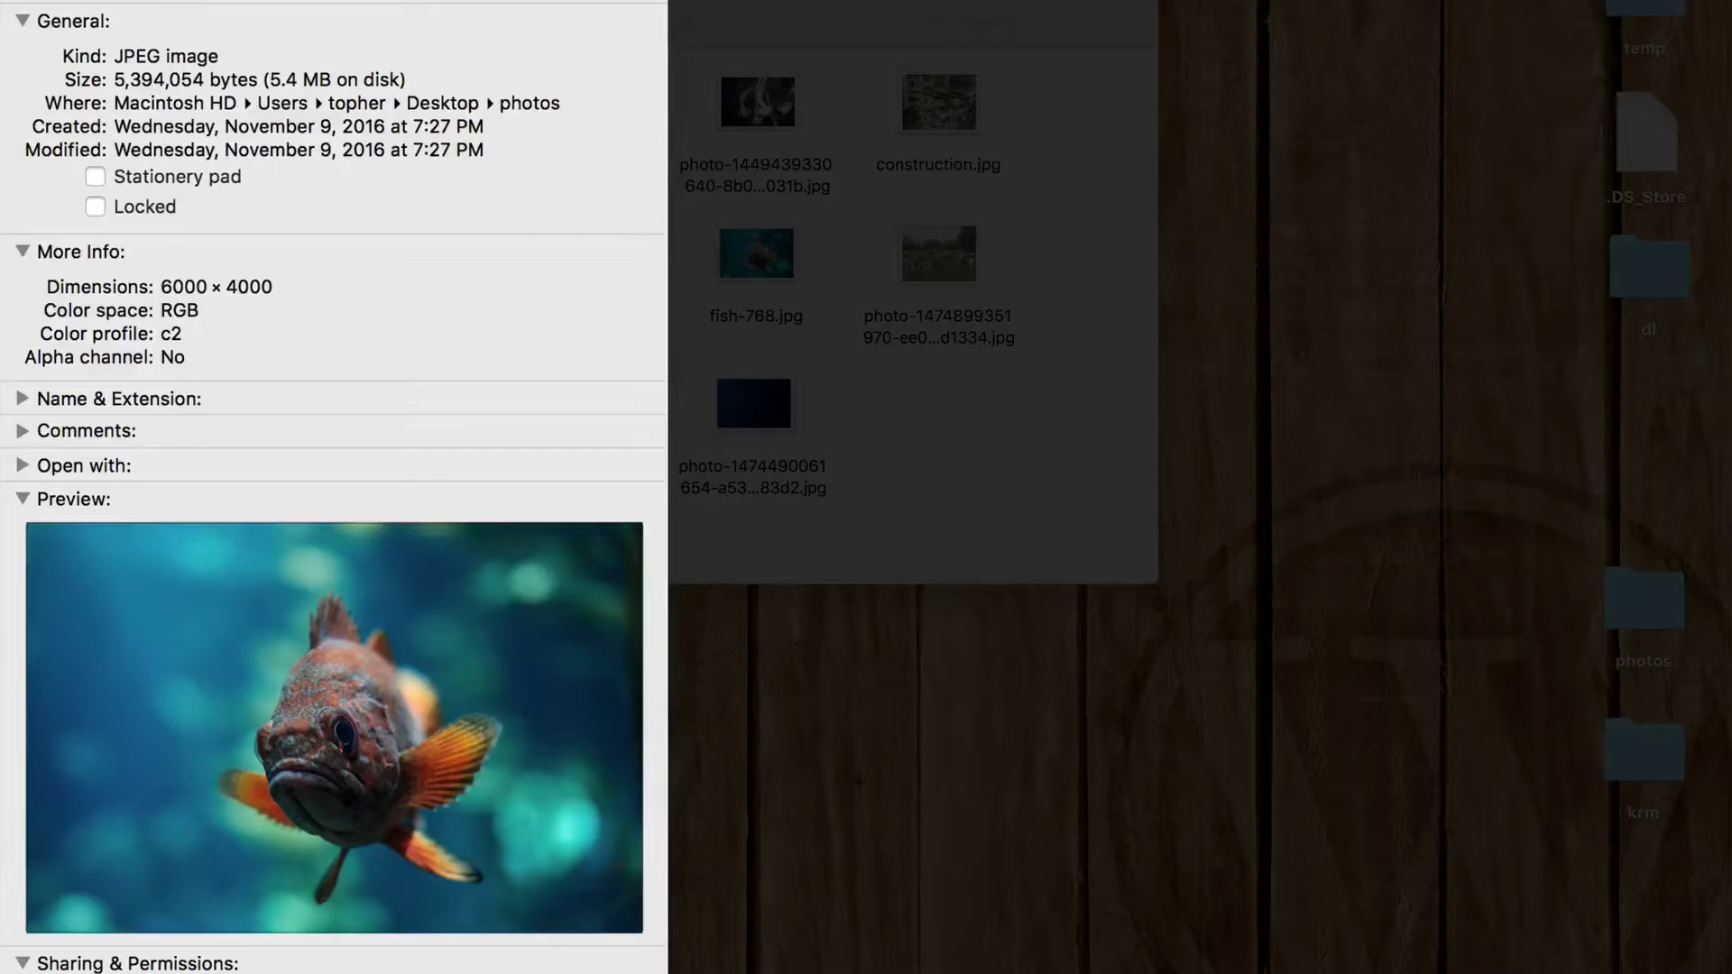
- Close the info window and return to the Aquarium gallery in the browser
key(super+w)
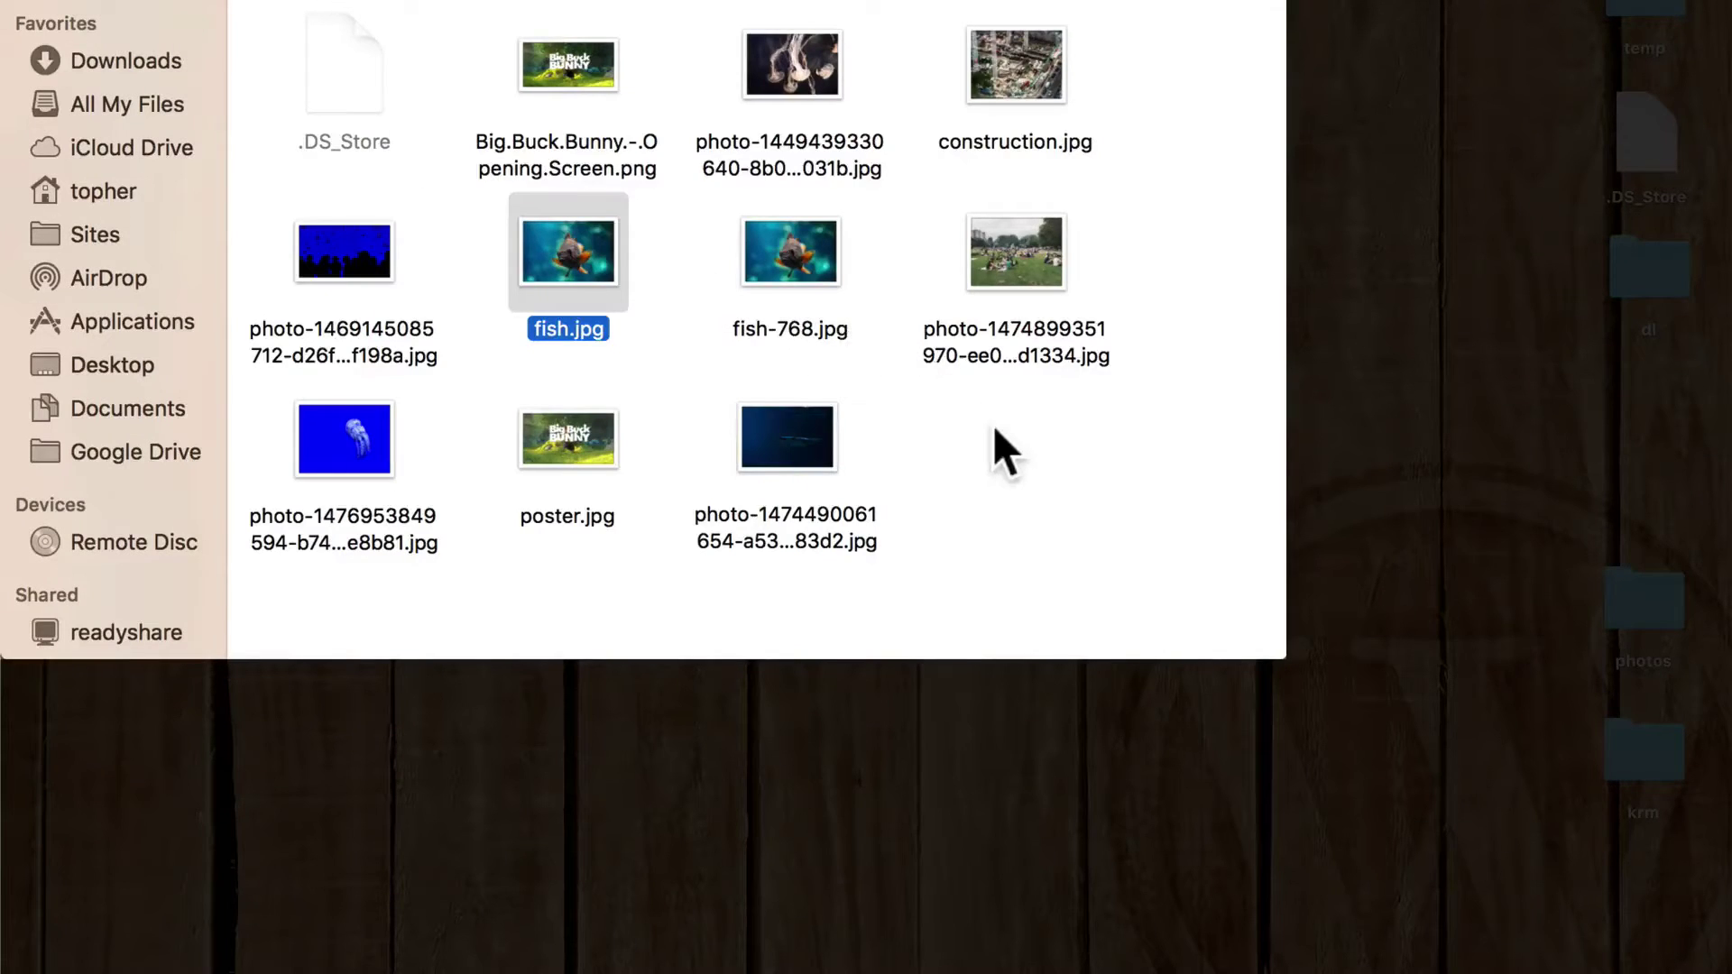
key(ctrl+Right)
click(918, 394)
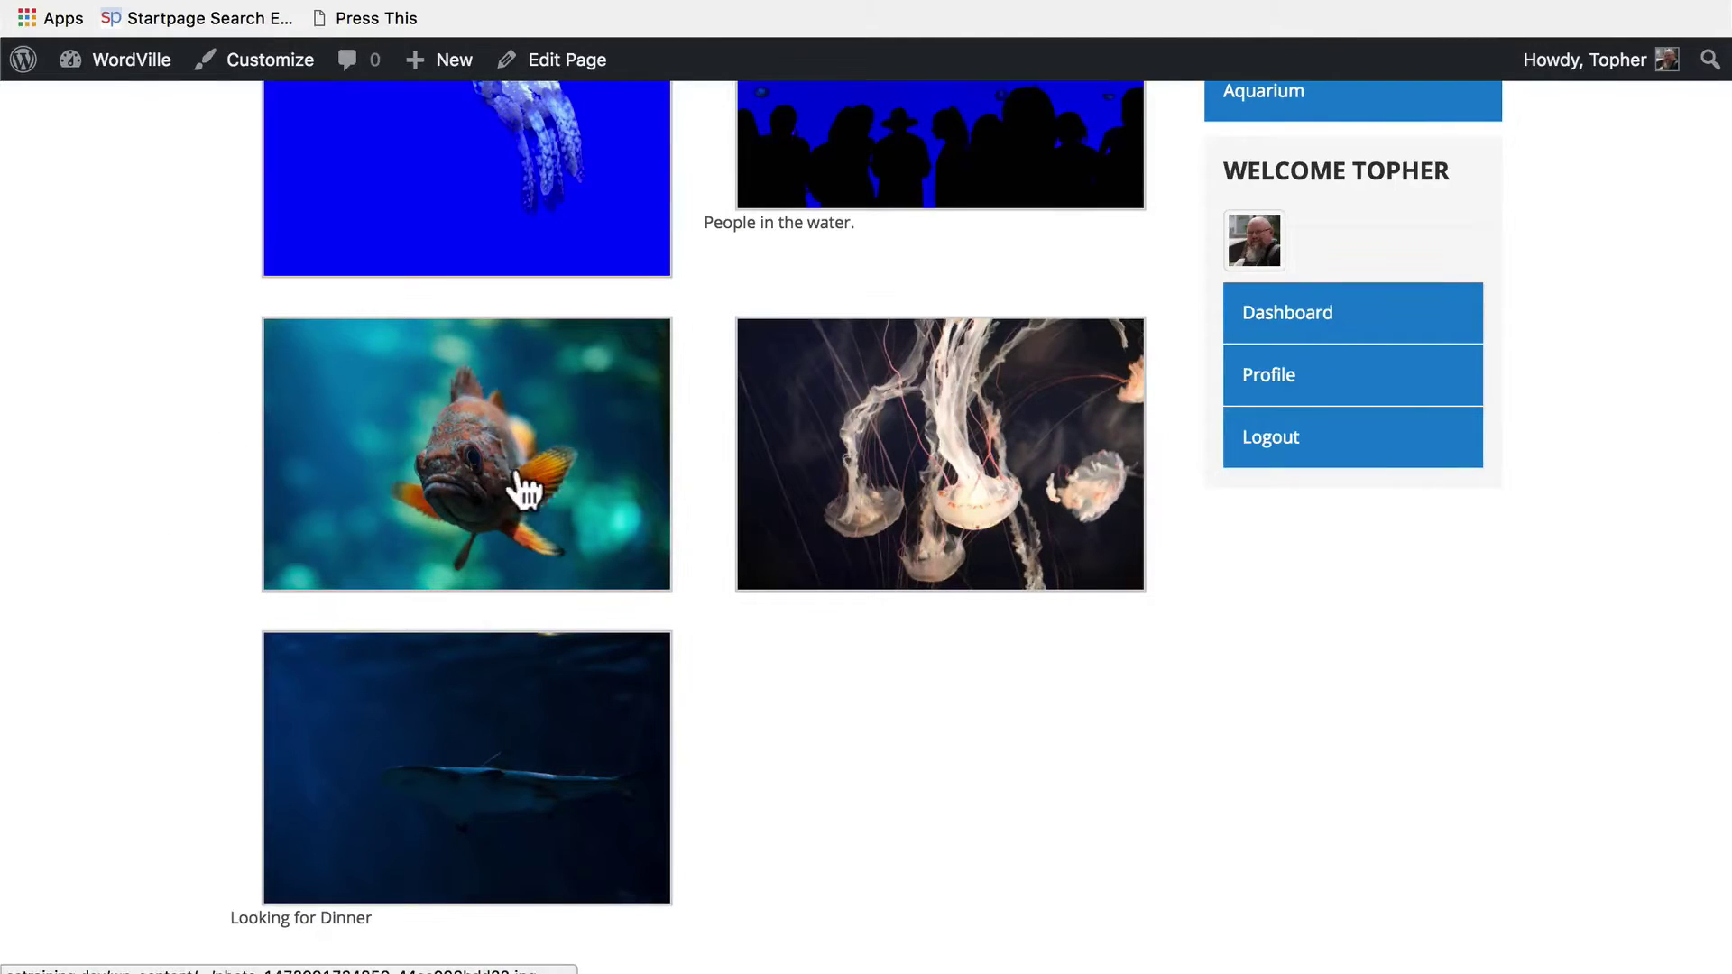
- Open the gallery's fish image in its own new browser tab and switch to it
right_click(478, 431)
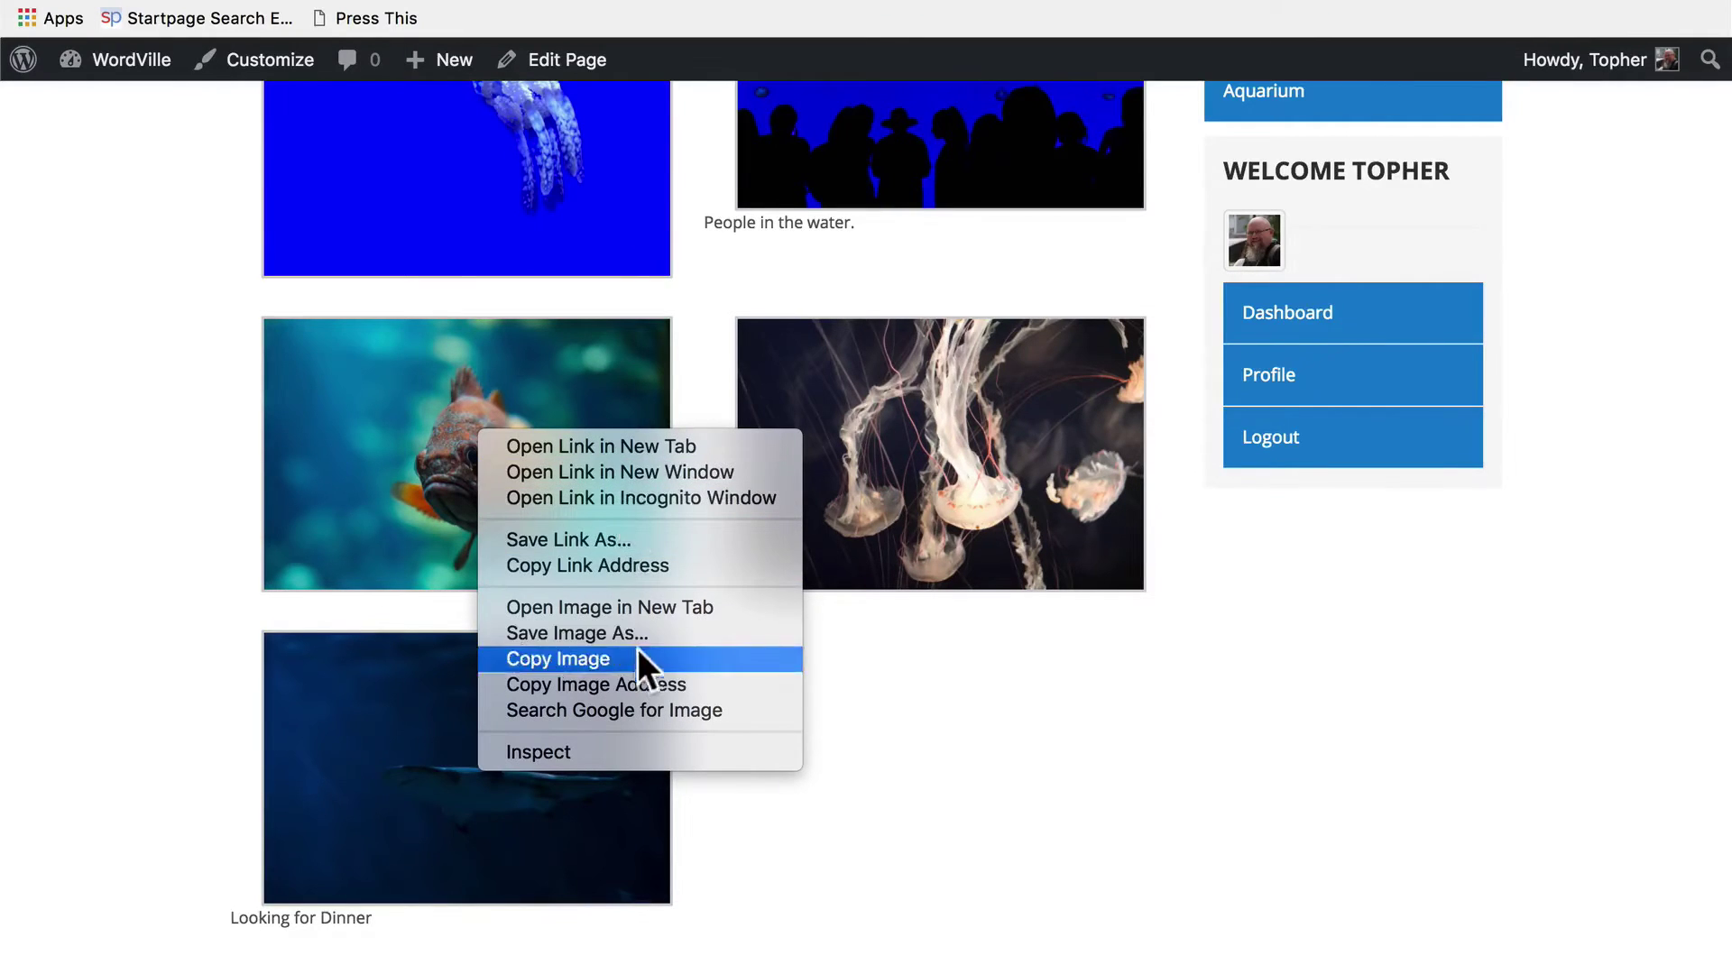
click(652, 608)
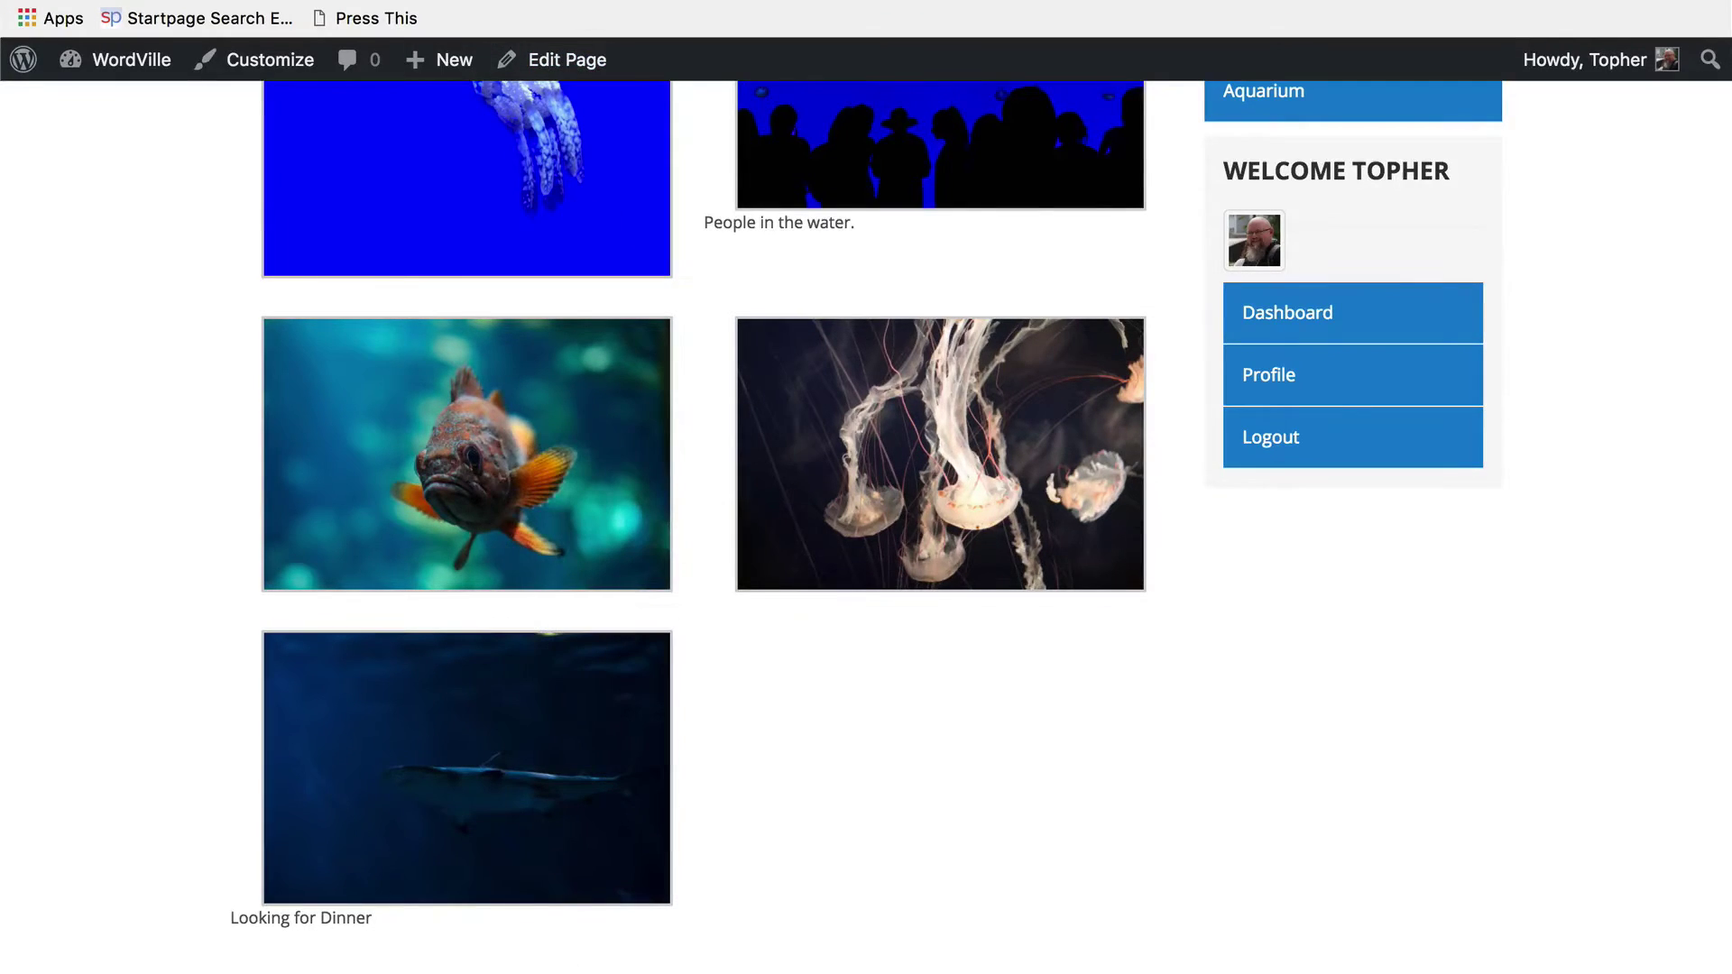
key(ctrl+Tab)
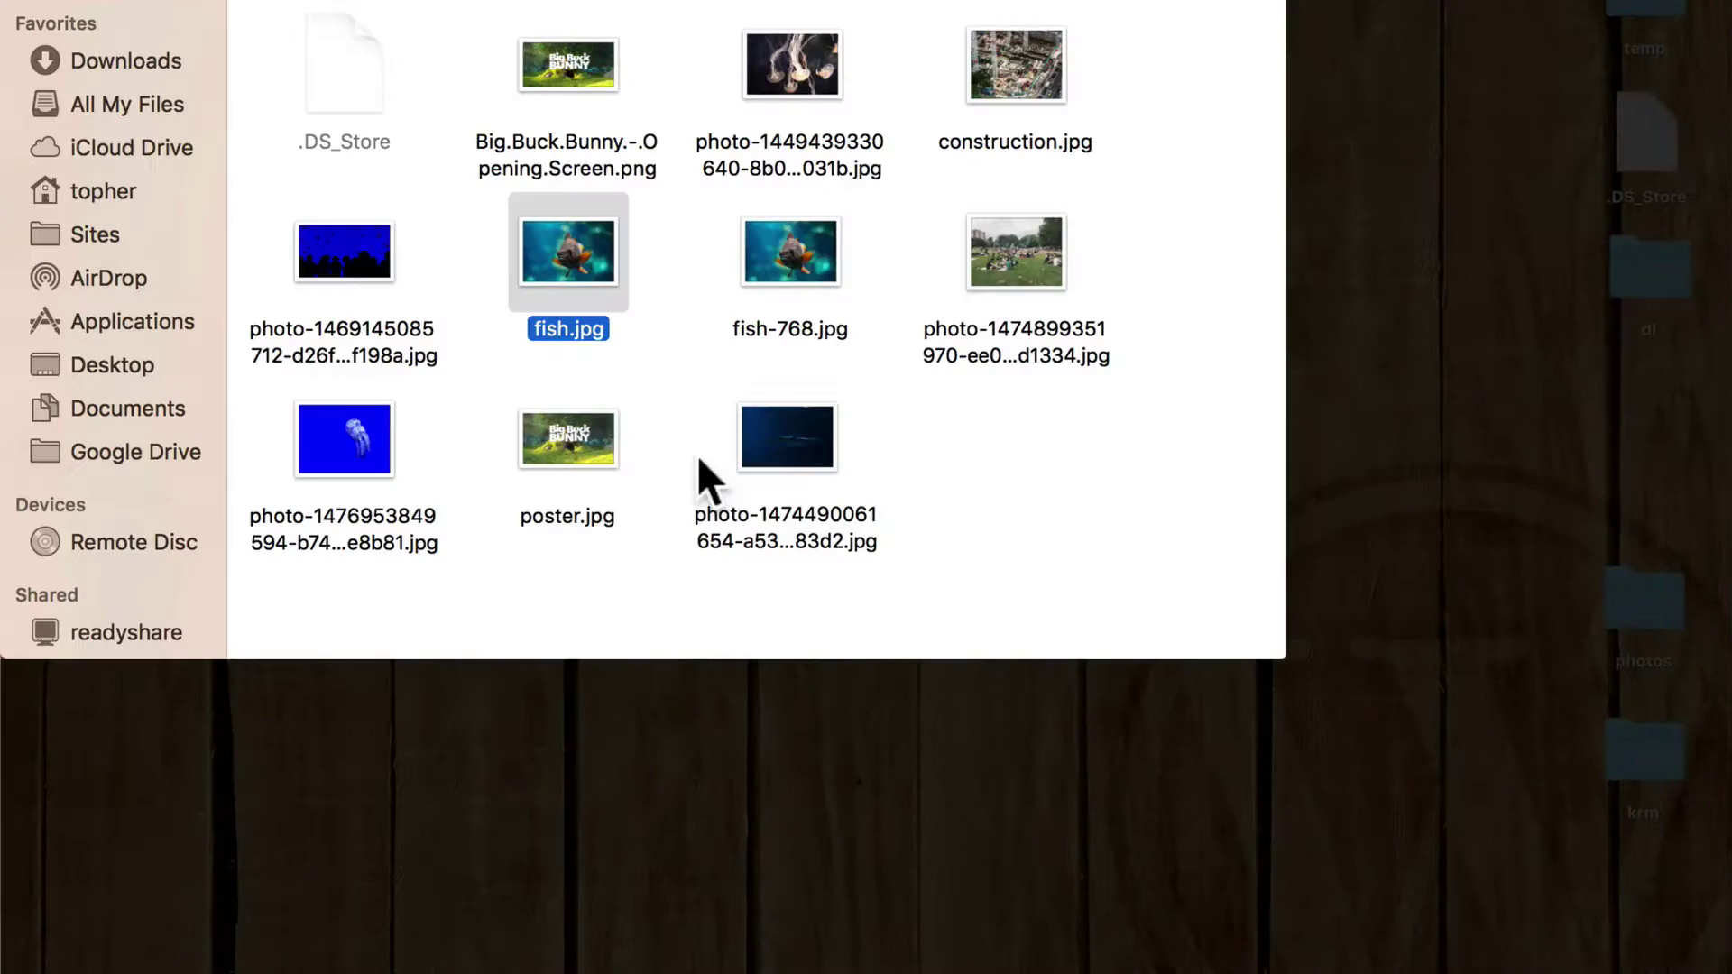
- Check fish-768.jpg's Finder info: 33 KB at 768 × 512
right_click(790, 245)
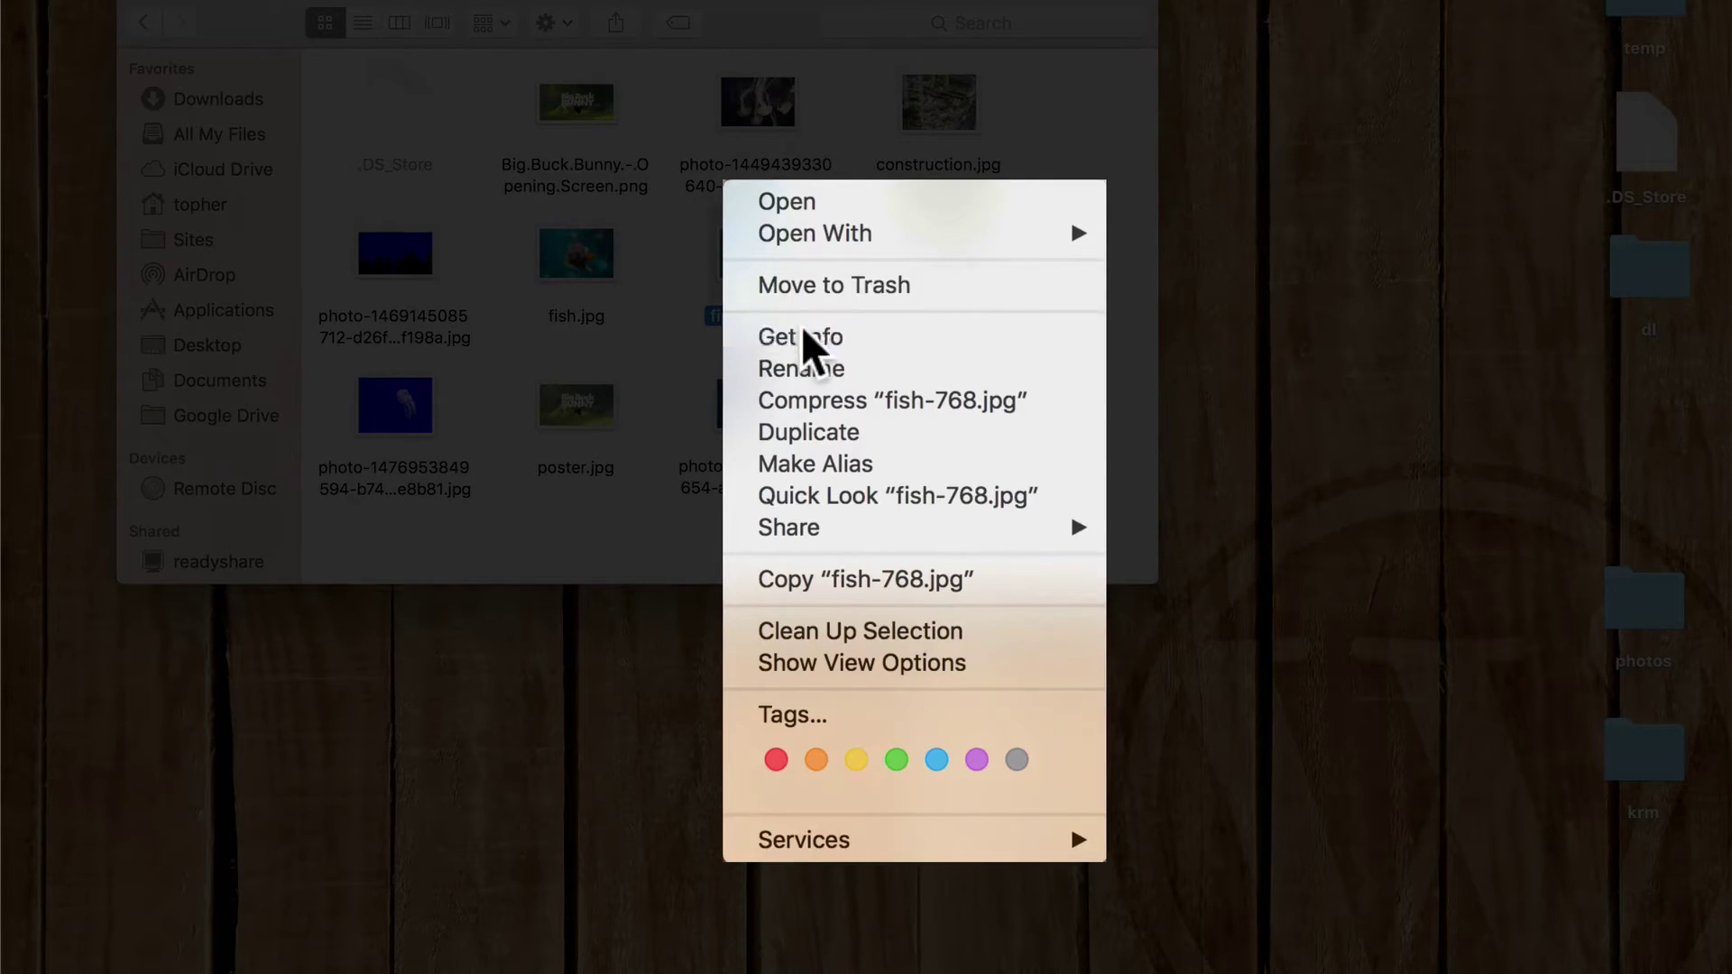
click(801, 337)
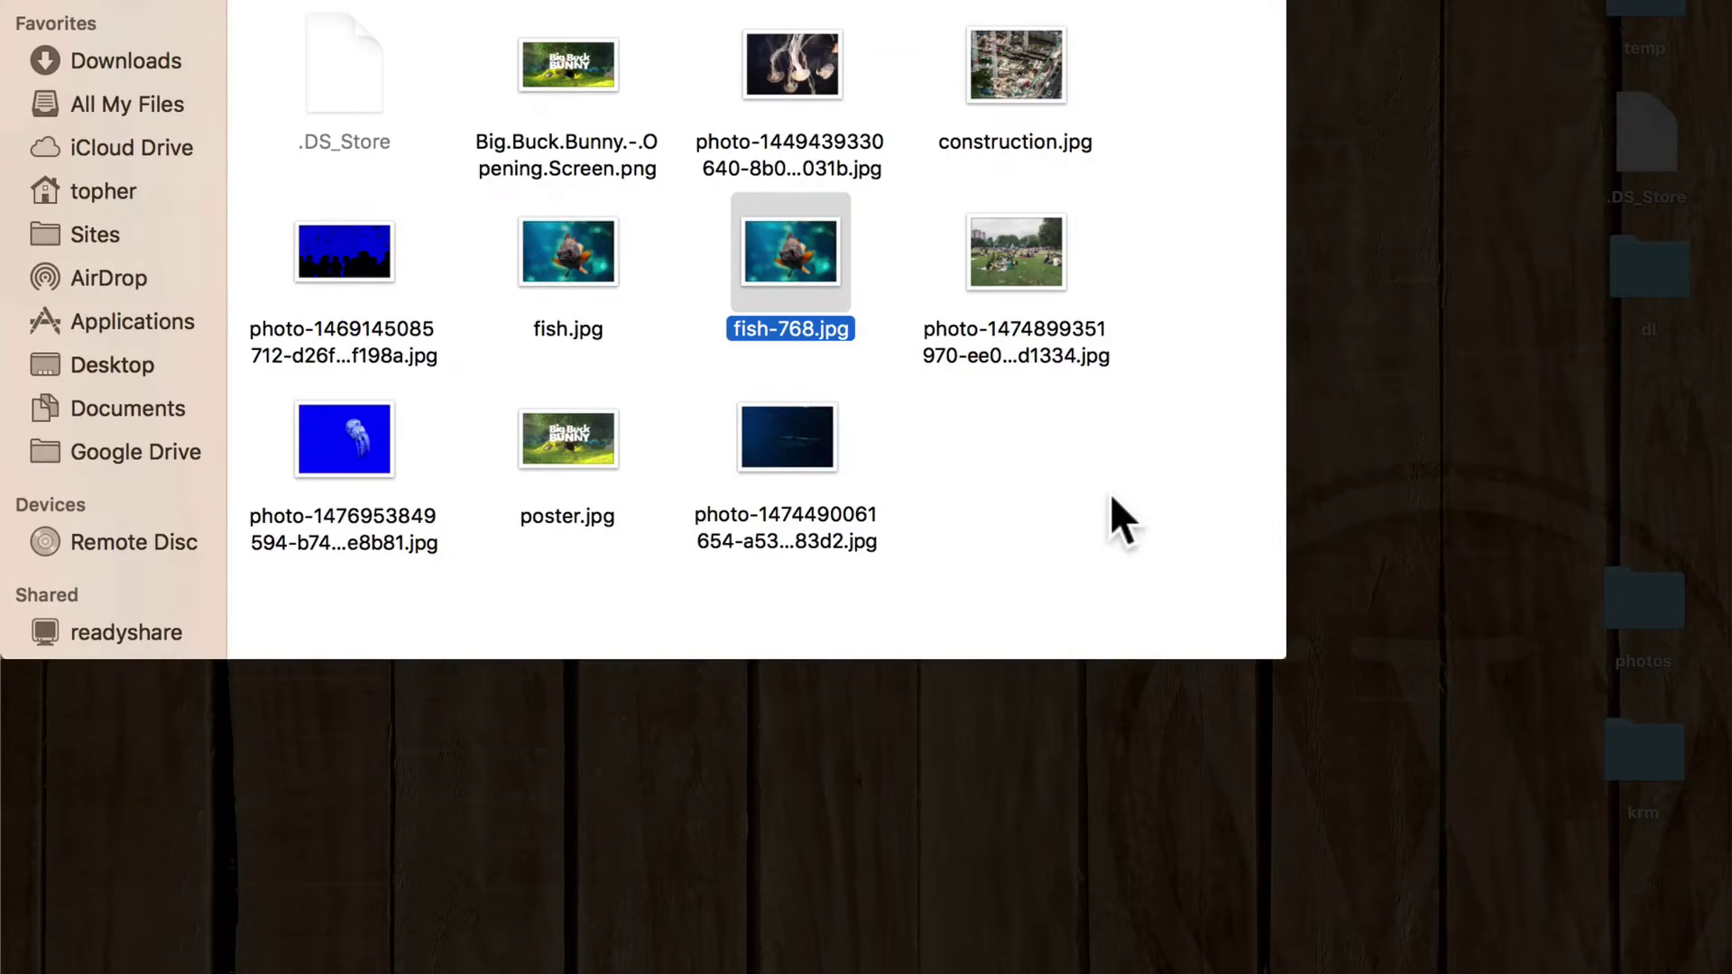
click(1109, 495)
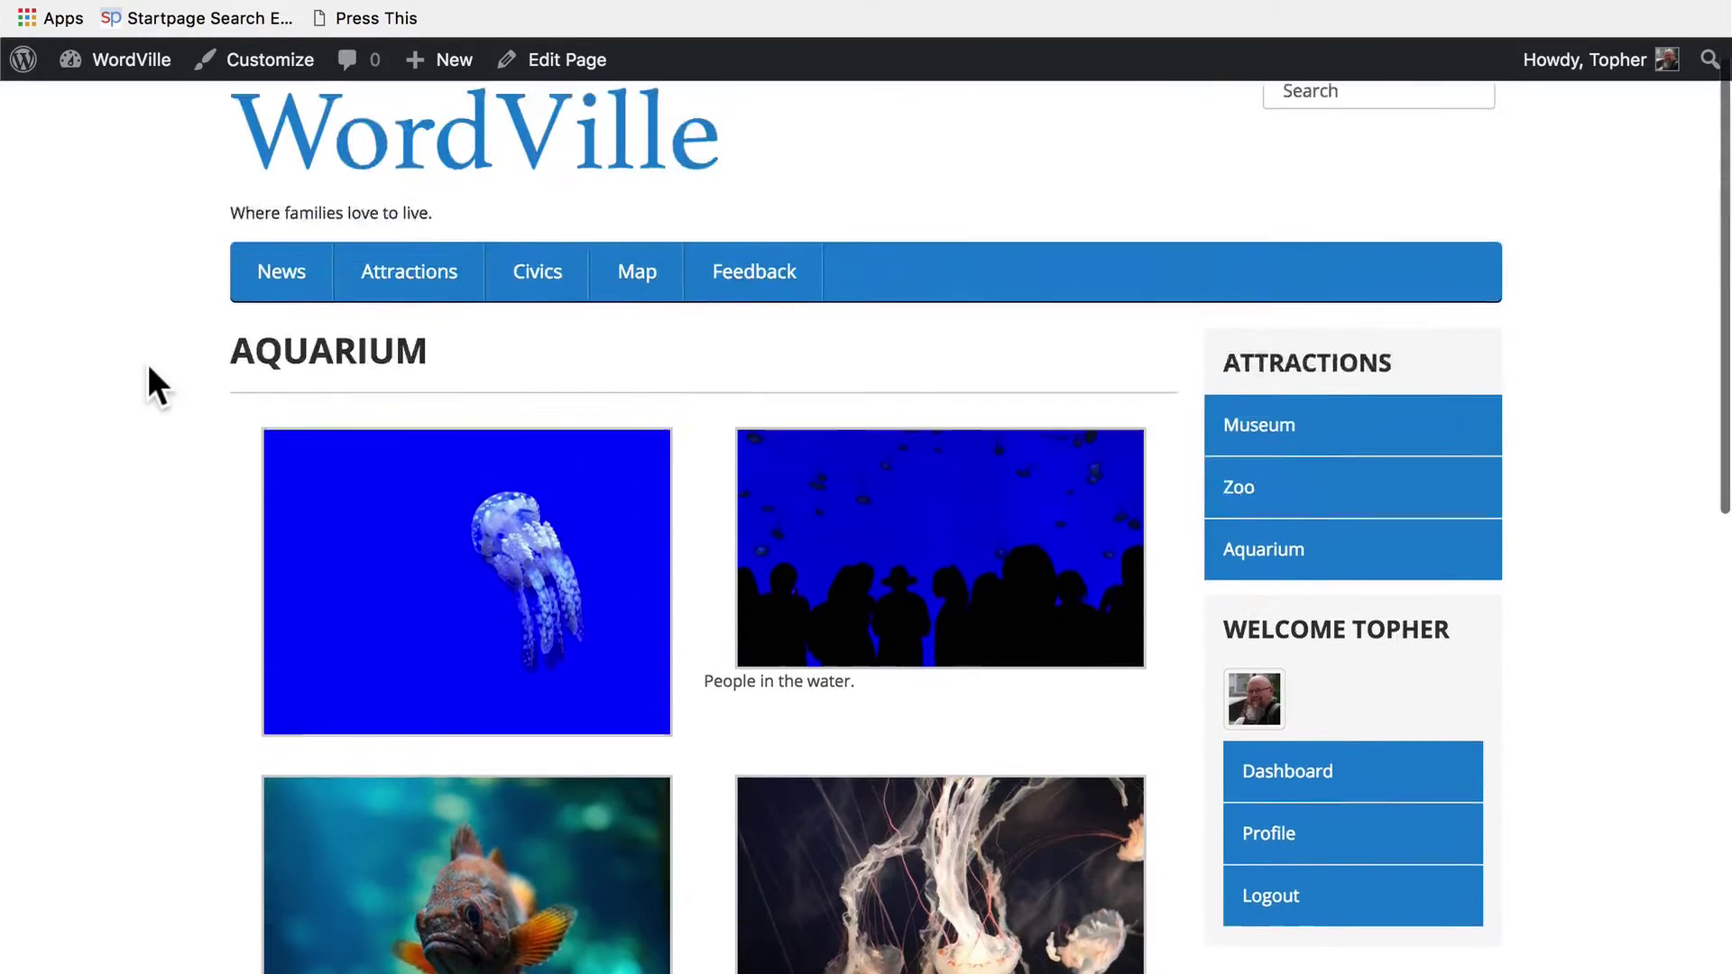
- Reopen the full-size fish photo from the gallery, then go back to the Aquarium page
scroll(148, 364, down, 5)
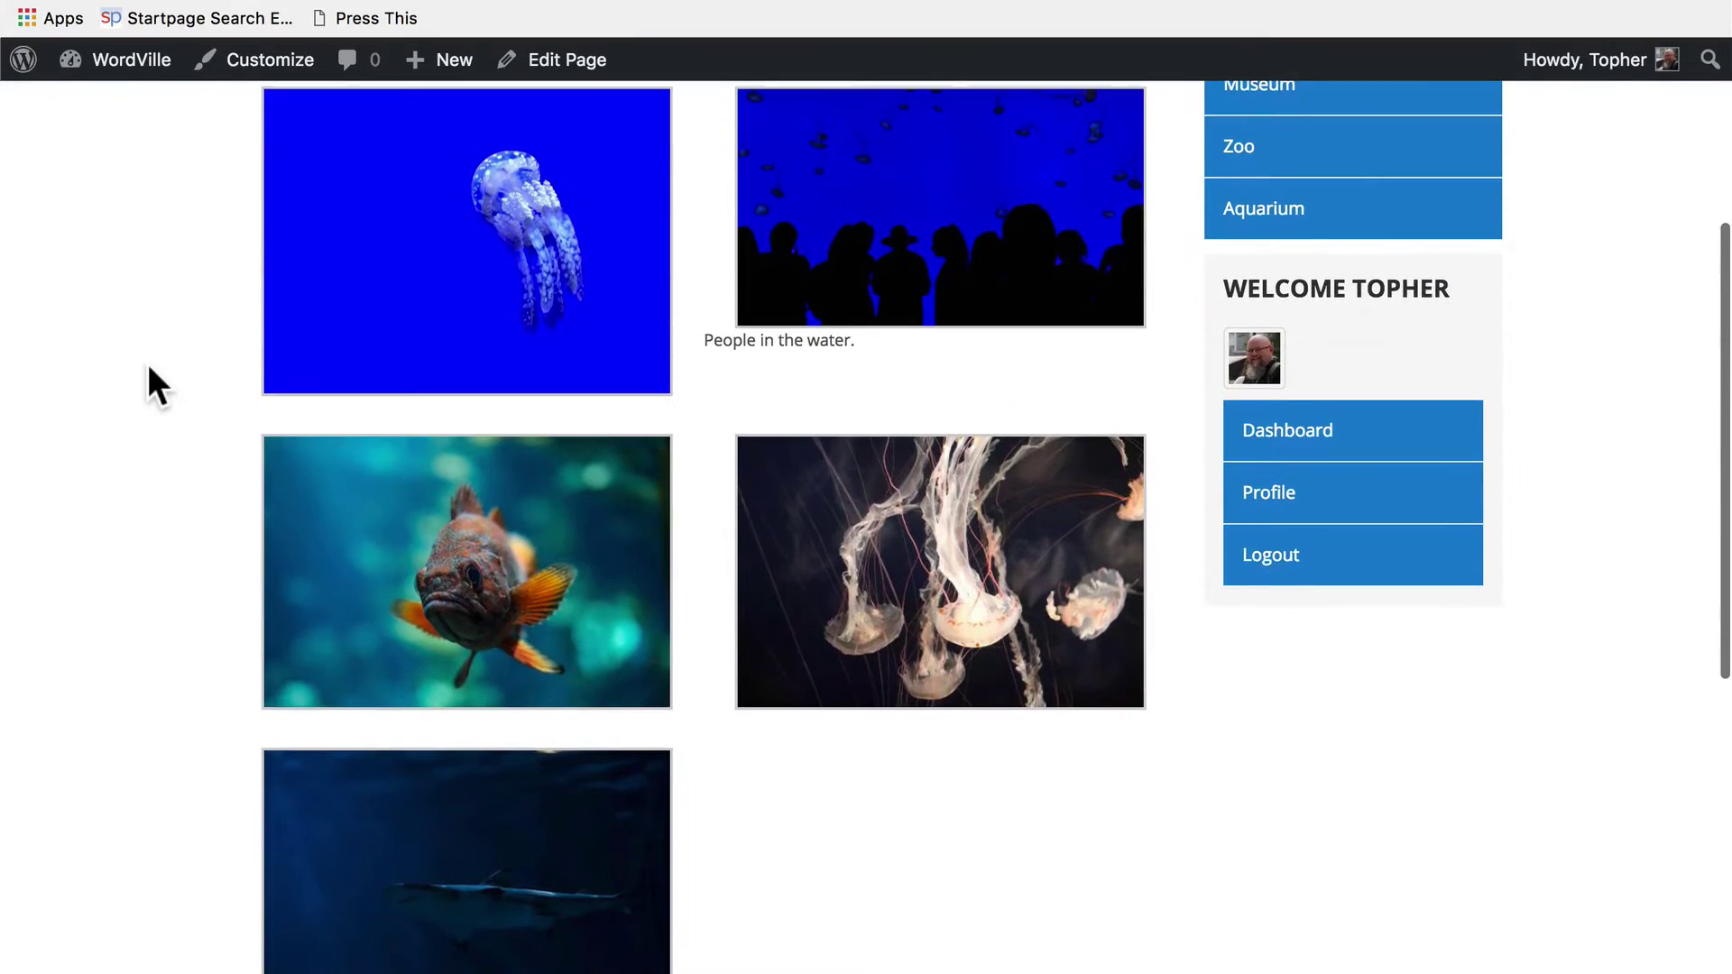
scroll(148, 364, down, 3)
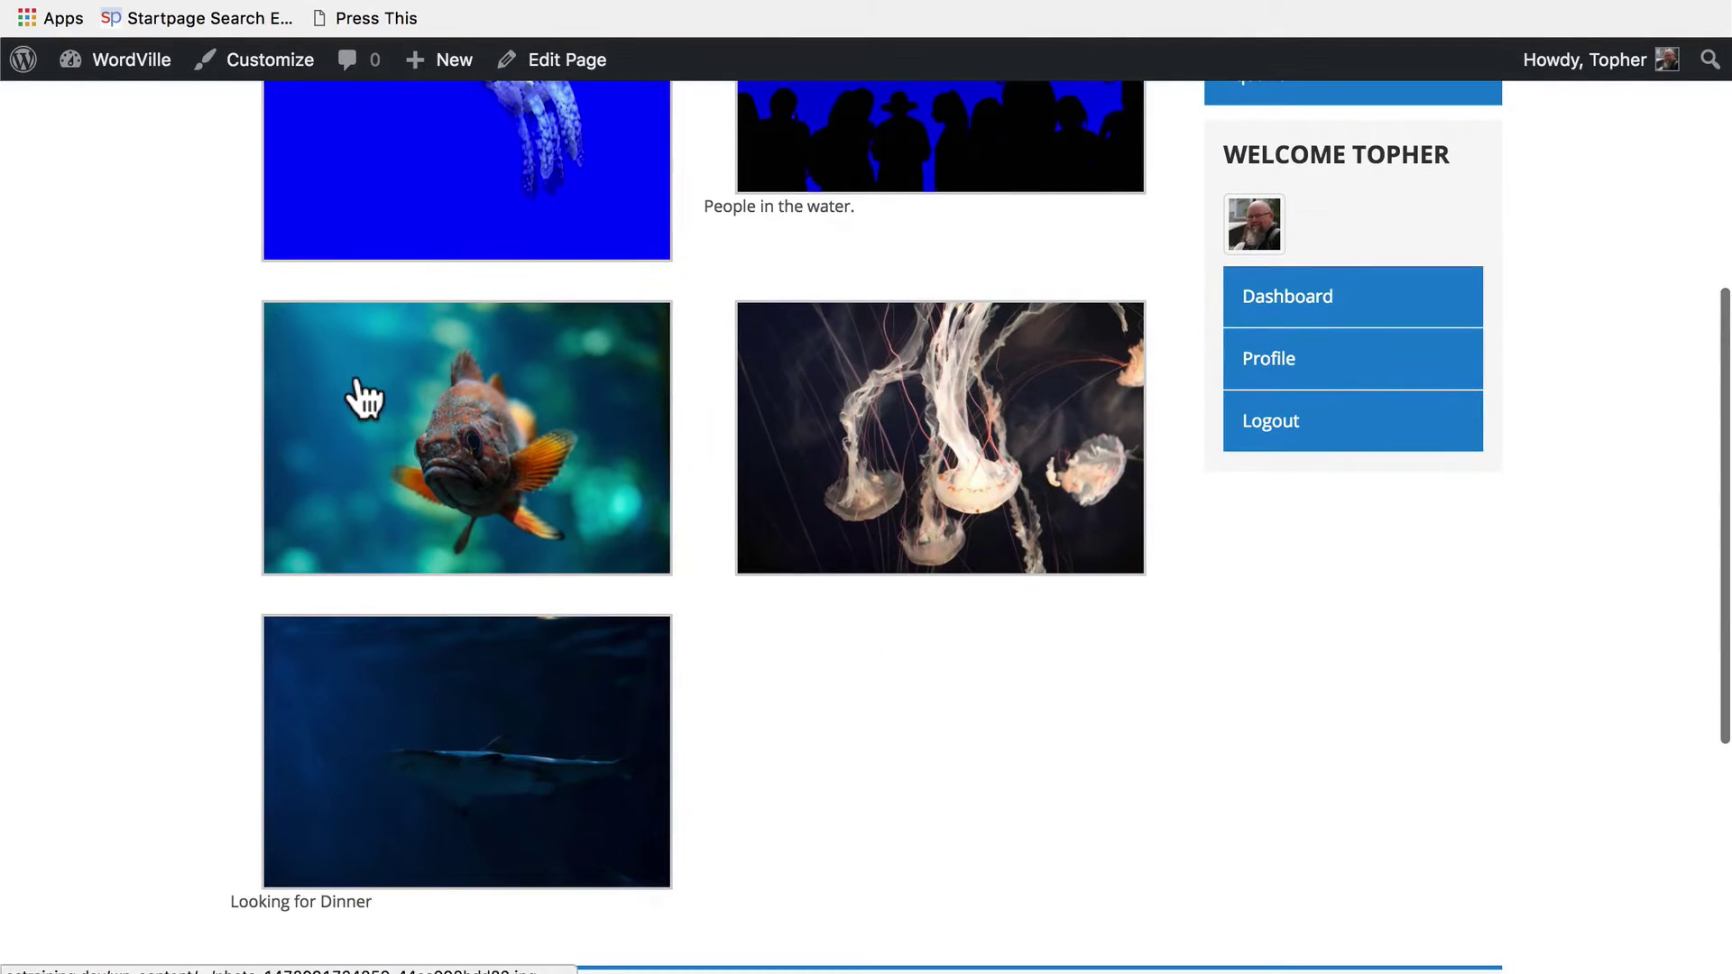
click(364, 396)
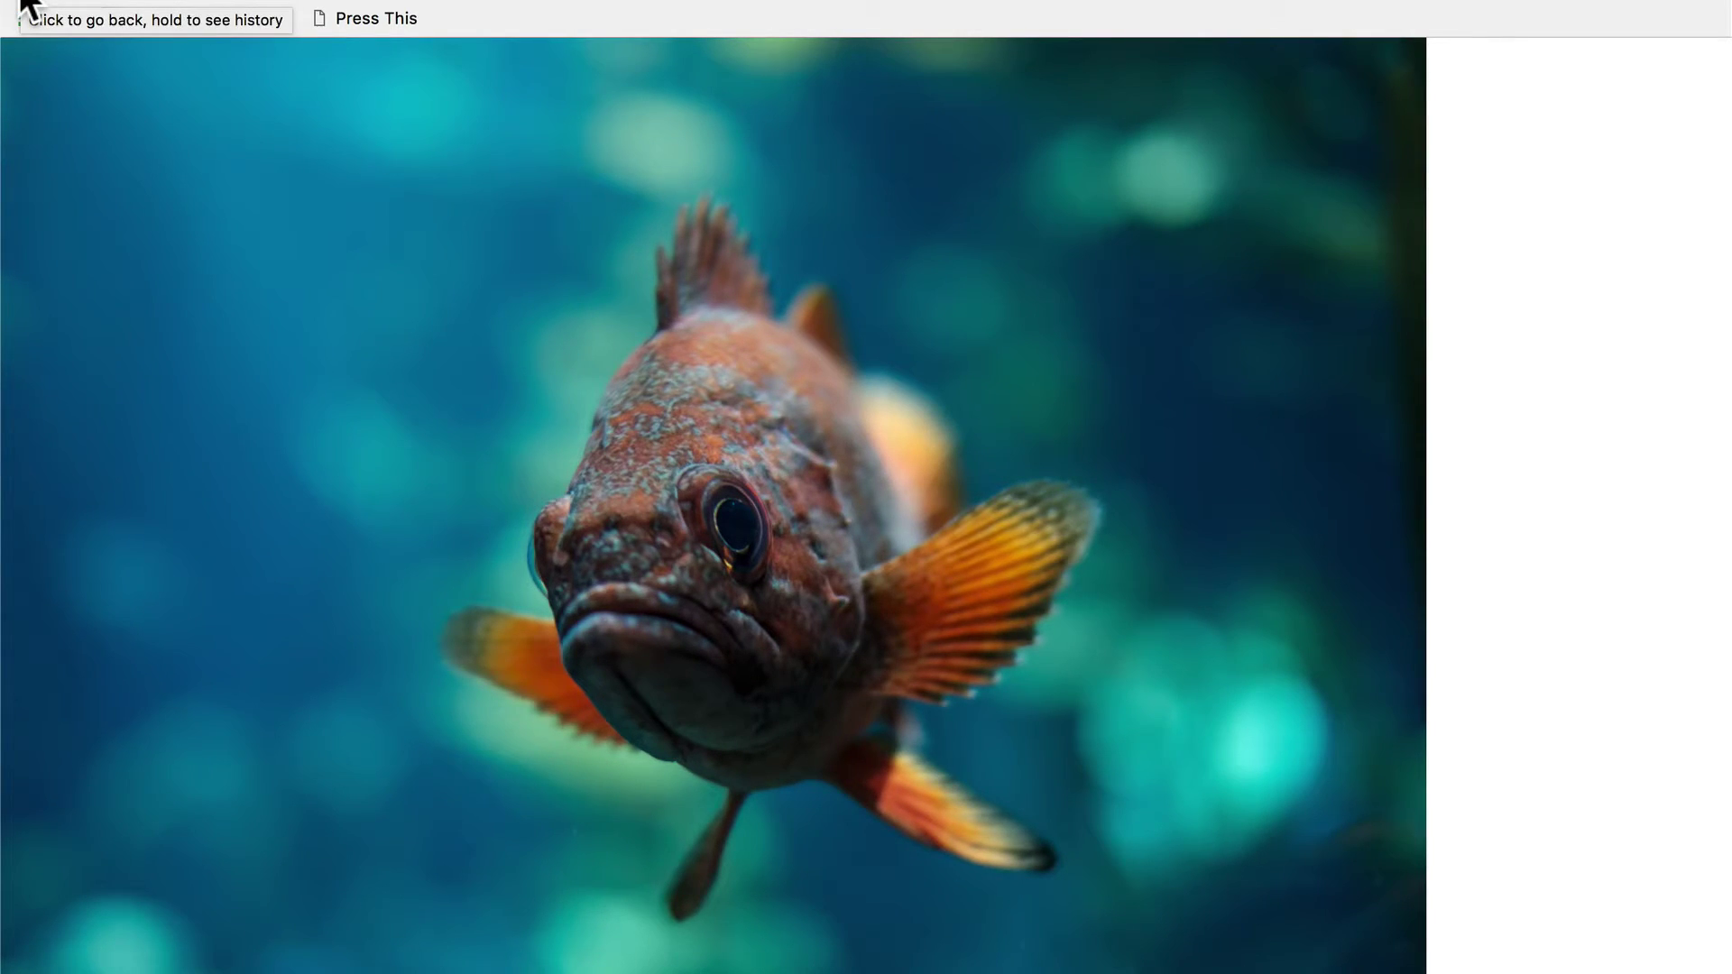
click(25, 5)
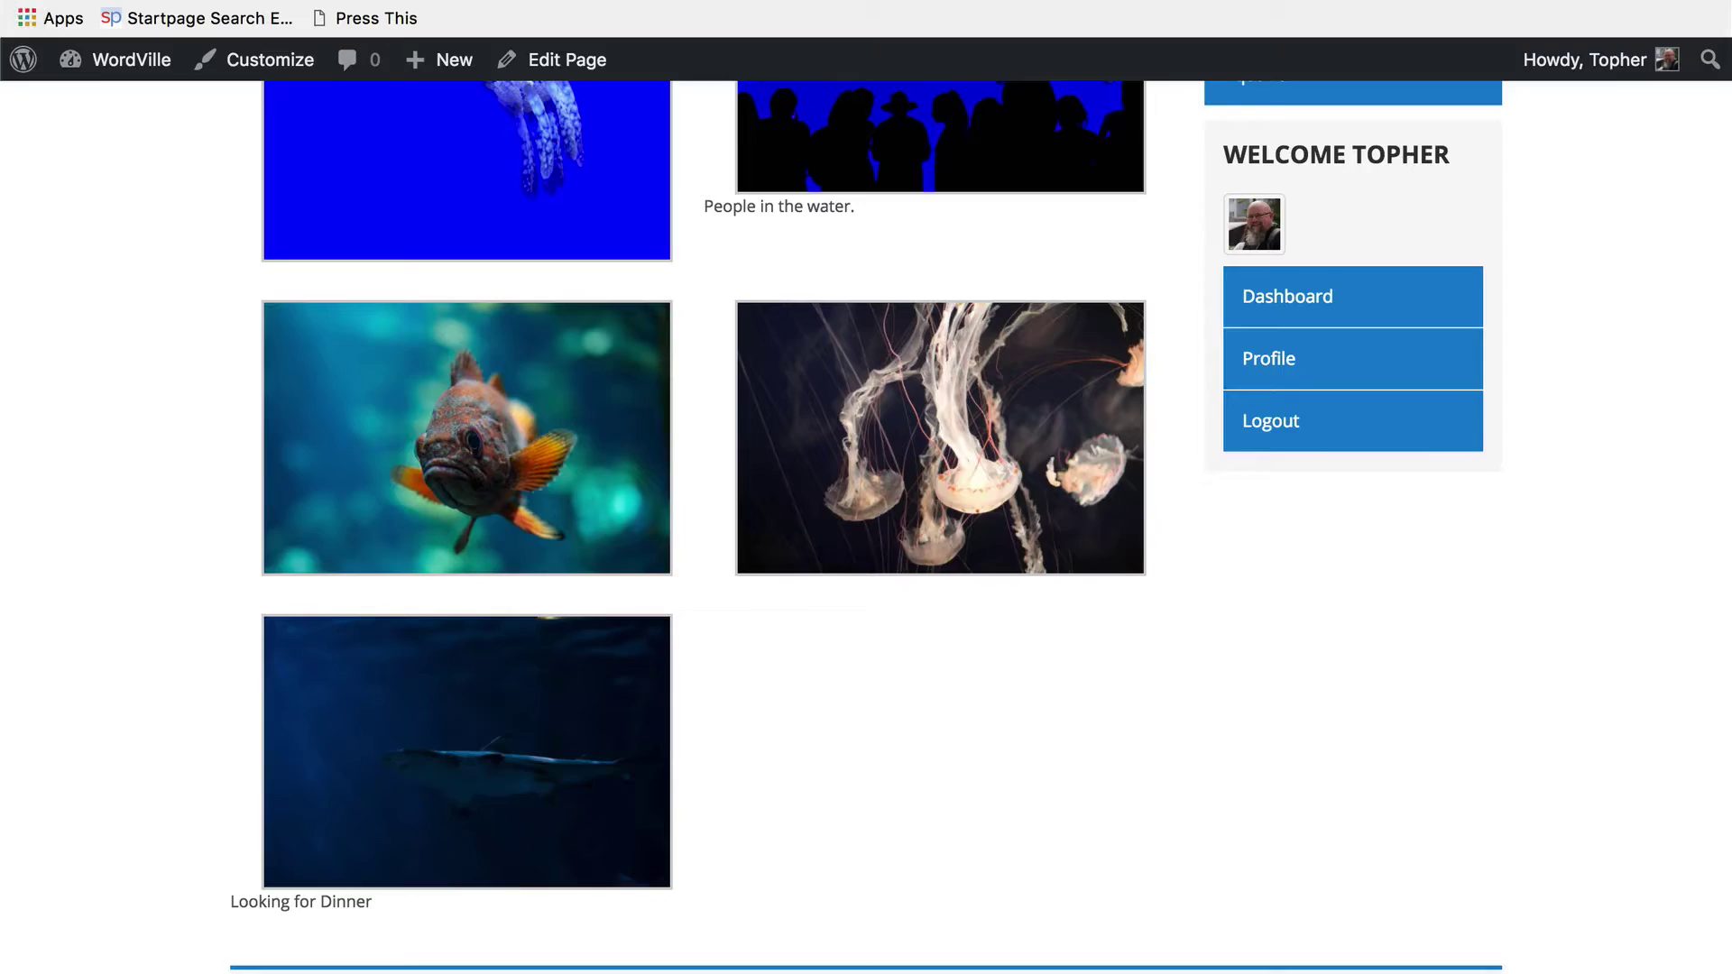
- Switch to the Optimizilla tab and scroll down to its upload area
key(ctrl+Tab)
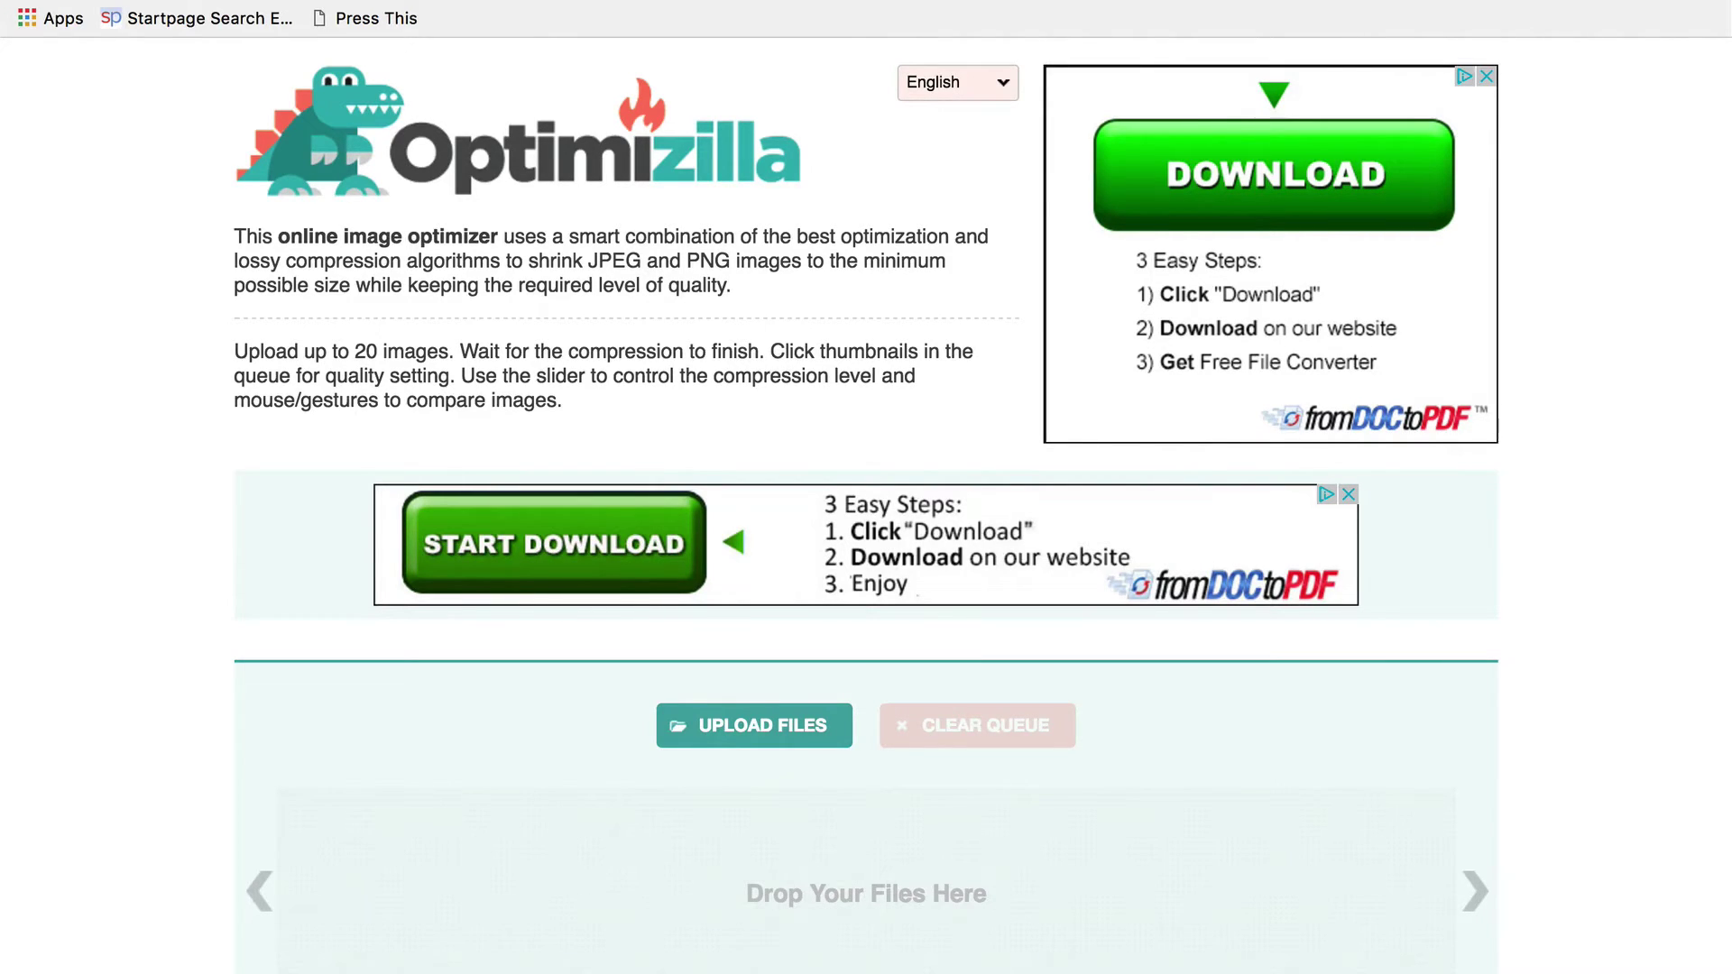
scroll(772, 311, down, 5)
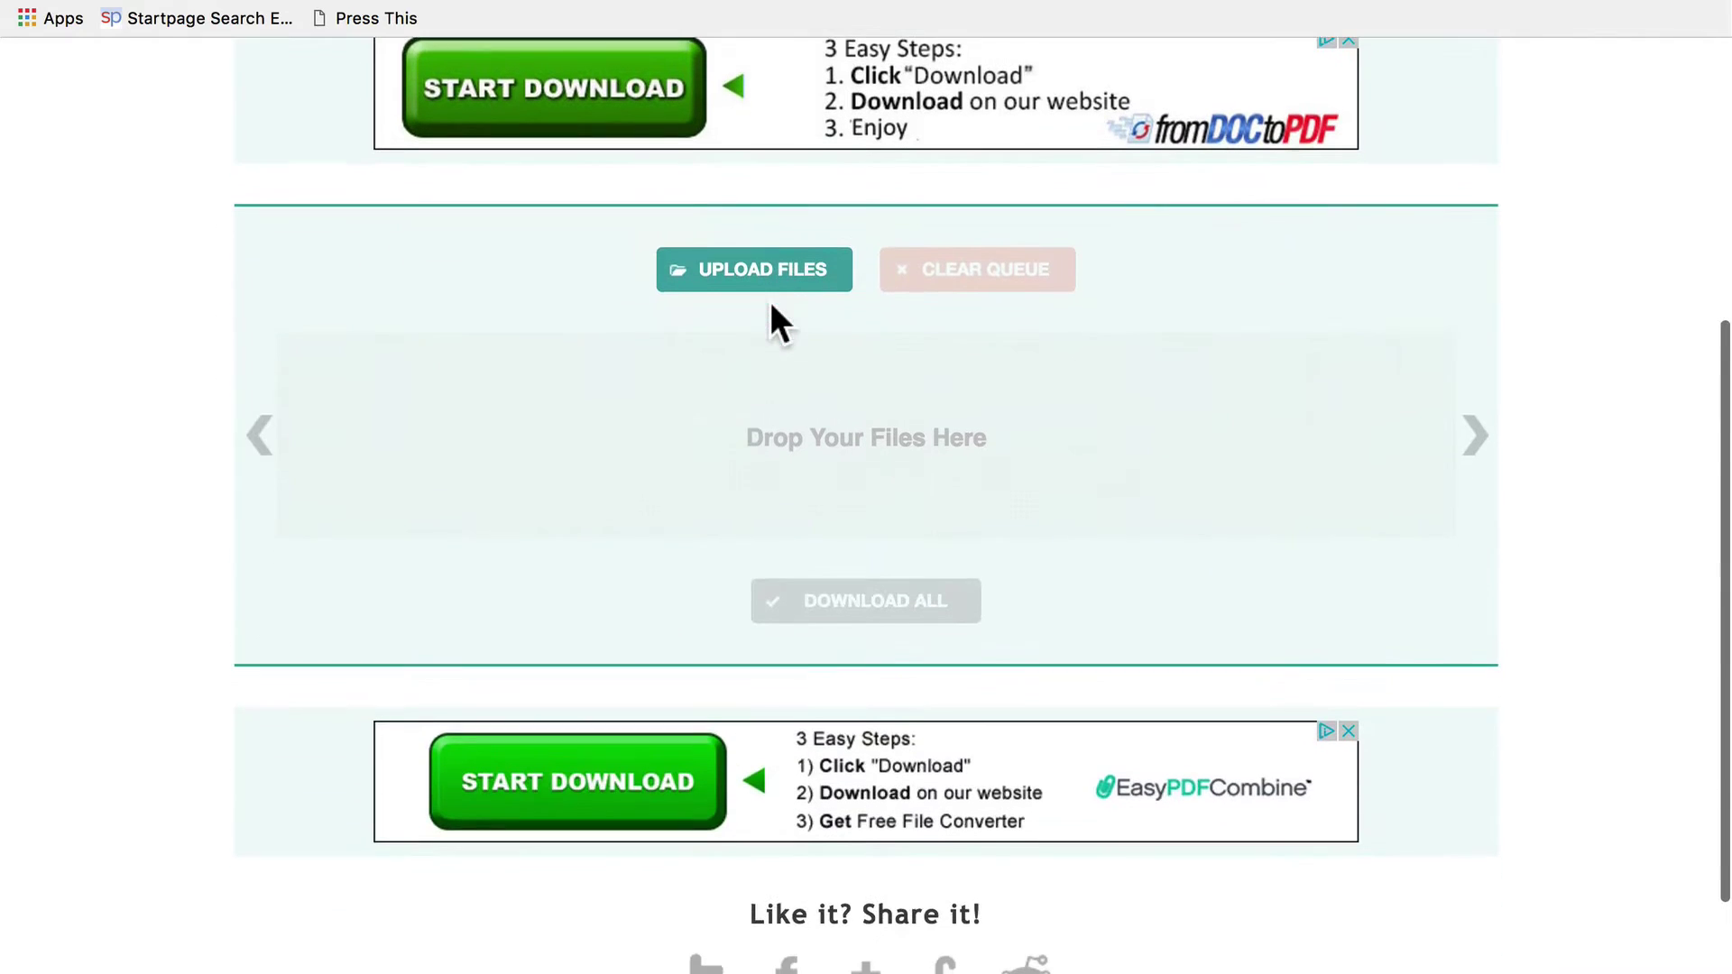
- Upload fish.jpg to Optimizilla, compressing it to 1.4M (-74%)
click(759, 285)
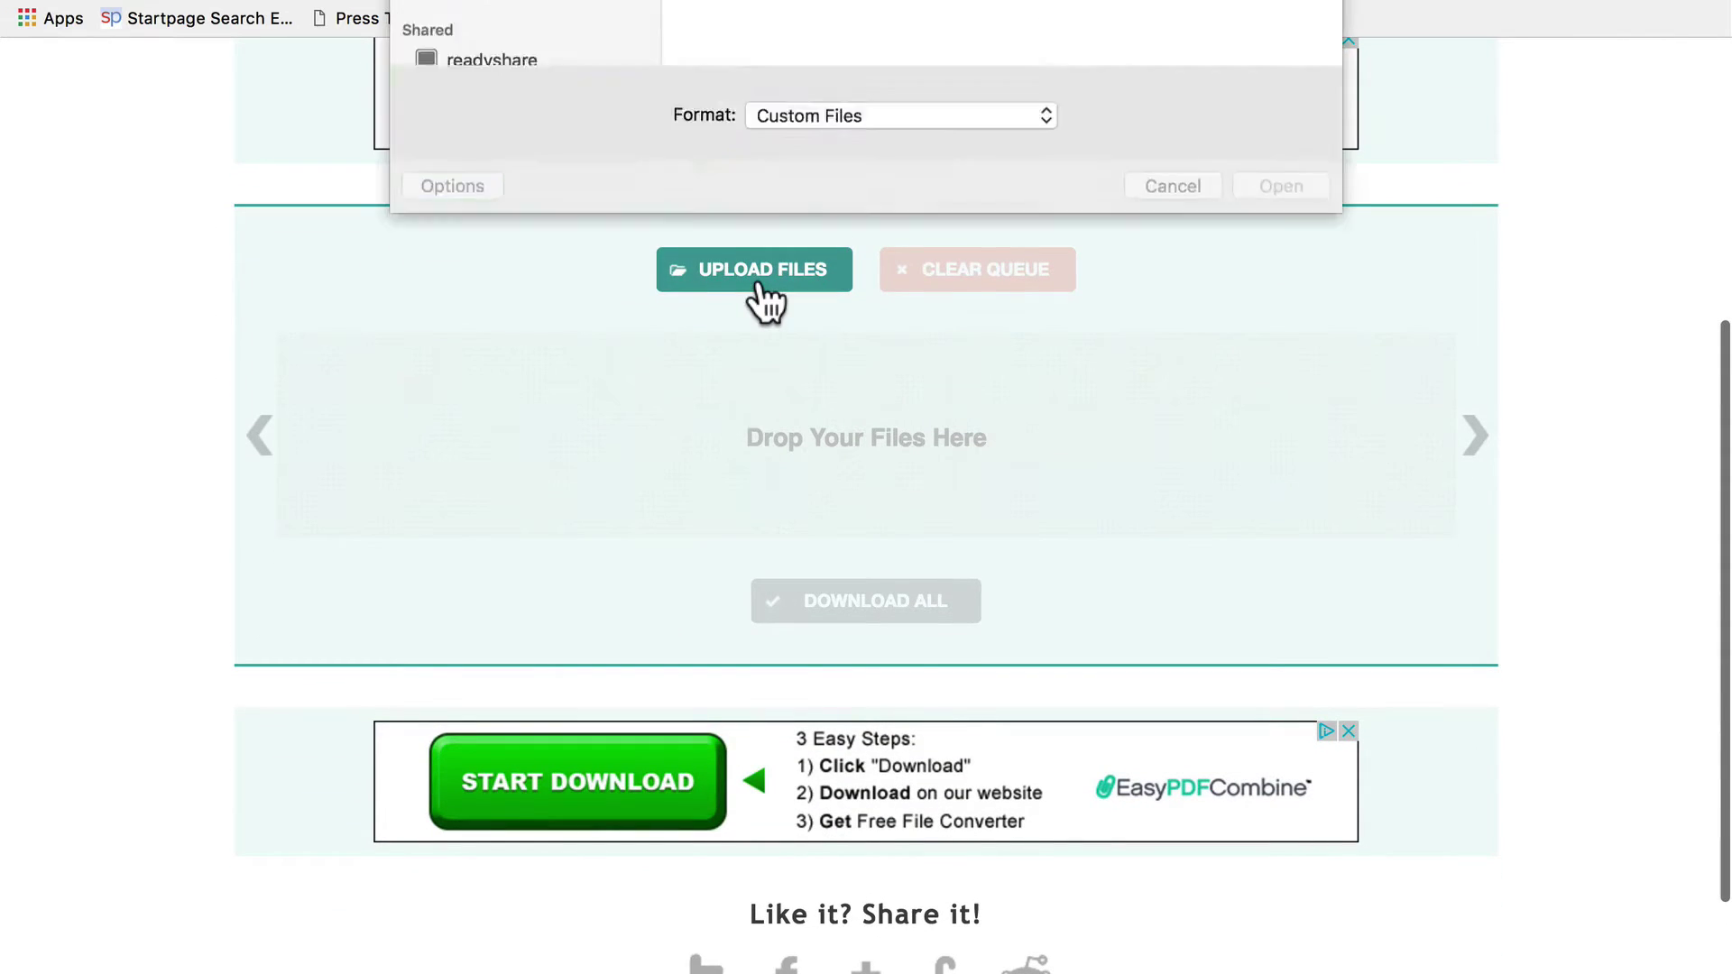
double_click(788, 111)
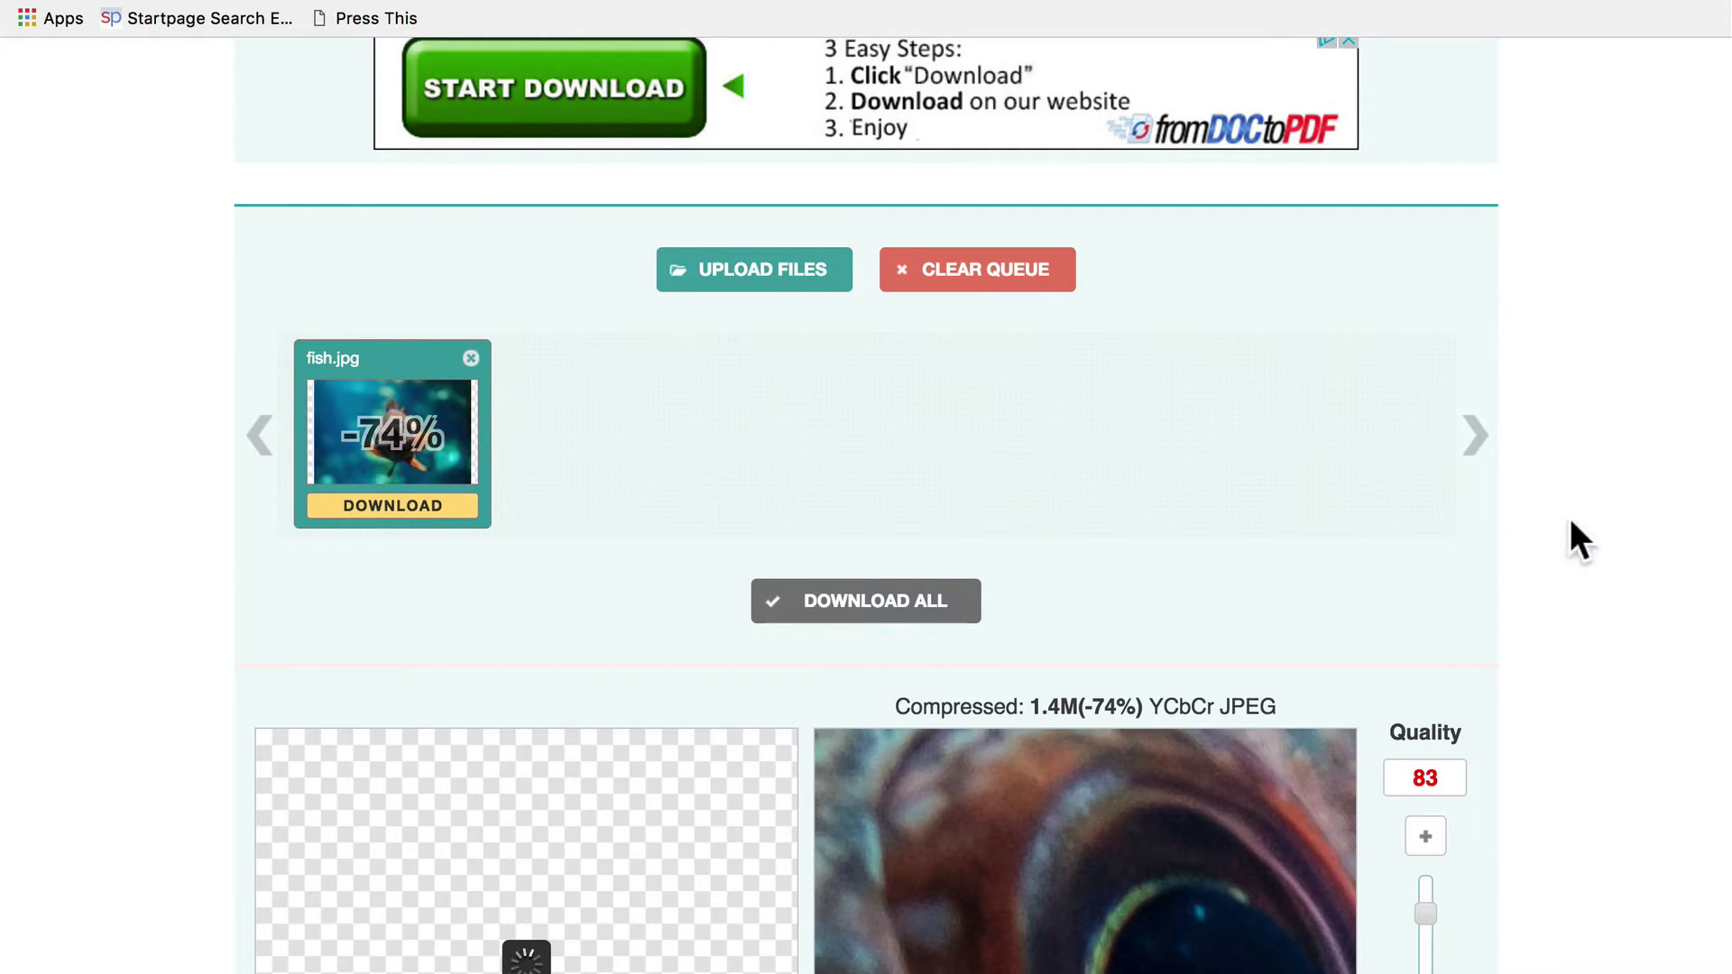
scroll(1571, 521, down, 5)
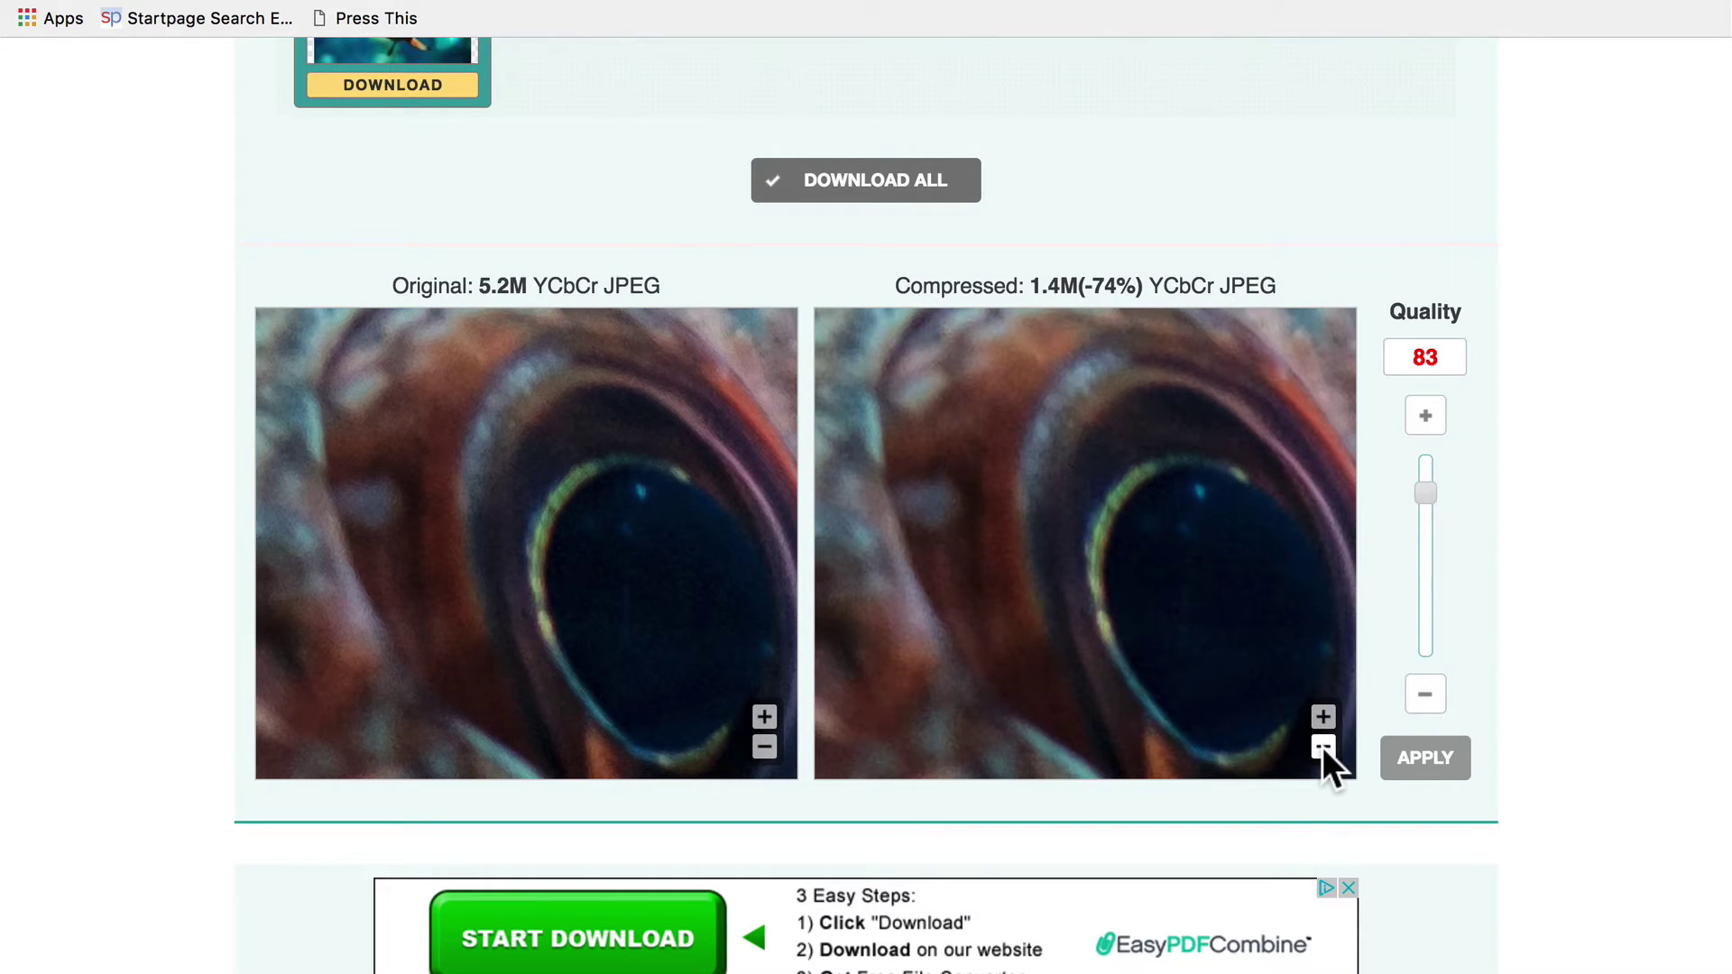
- Lower quality to 70, then 57, zooming the previews to compare, reaching 369K (-93%)
click(1424, 521)
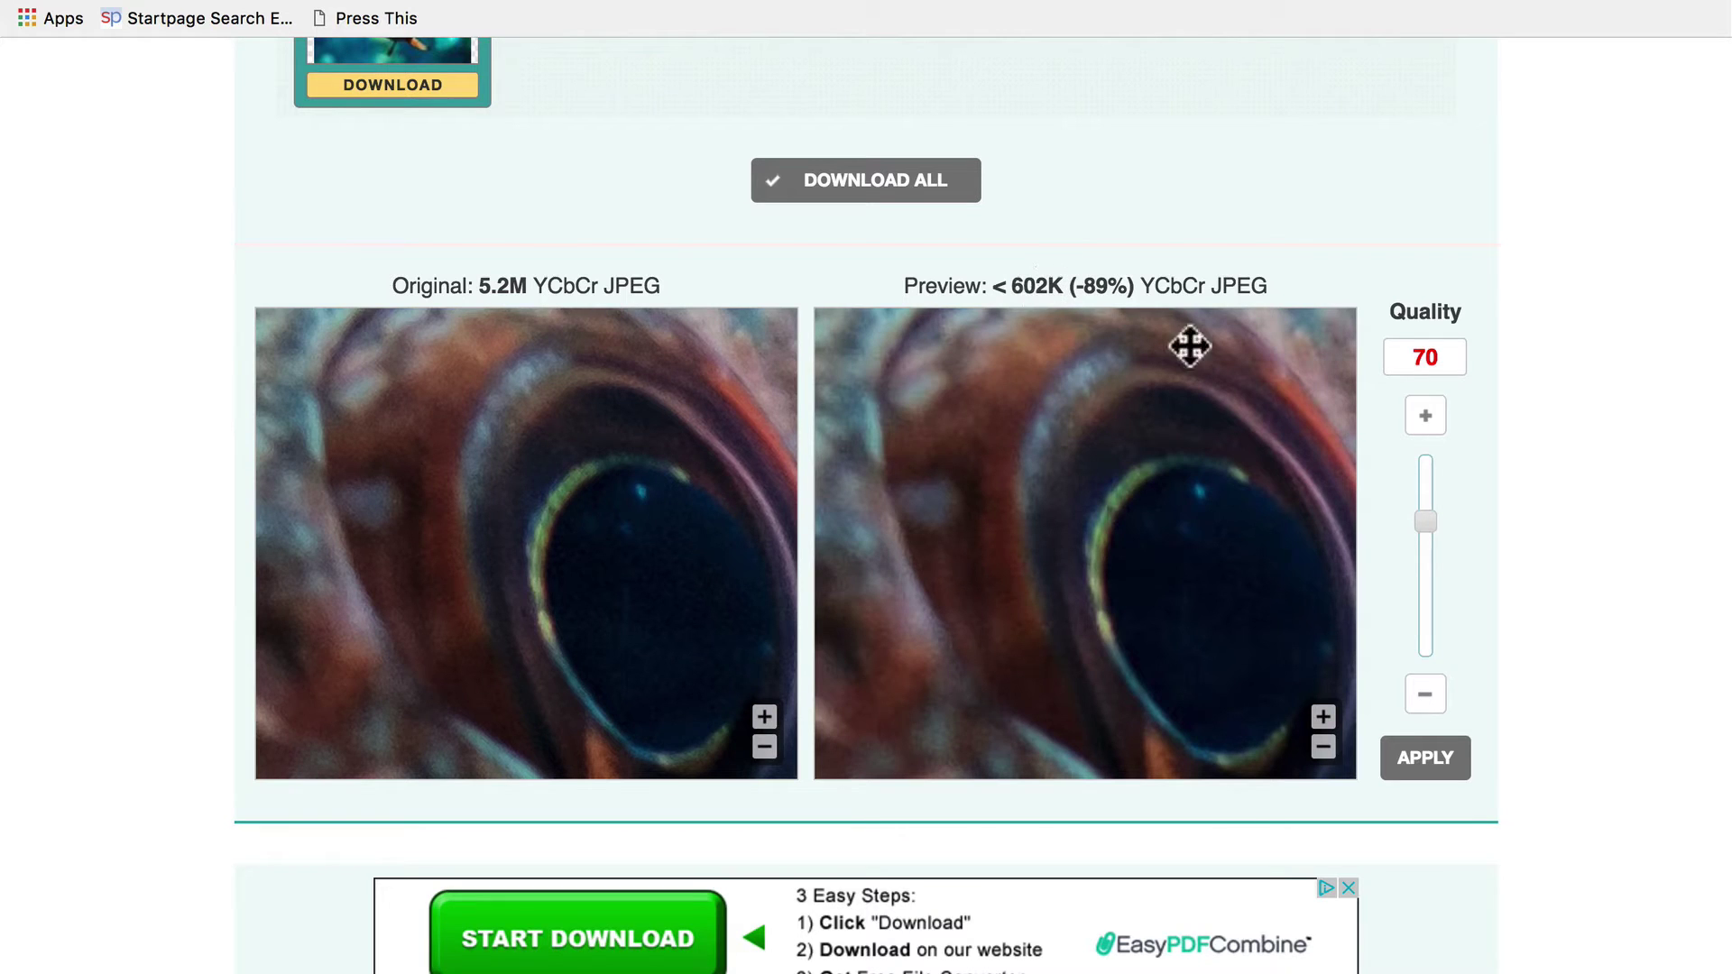
click(1323, 717)
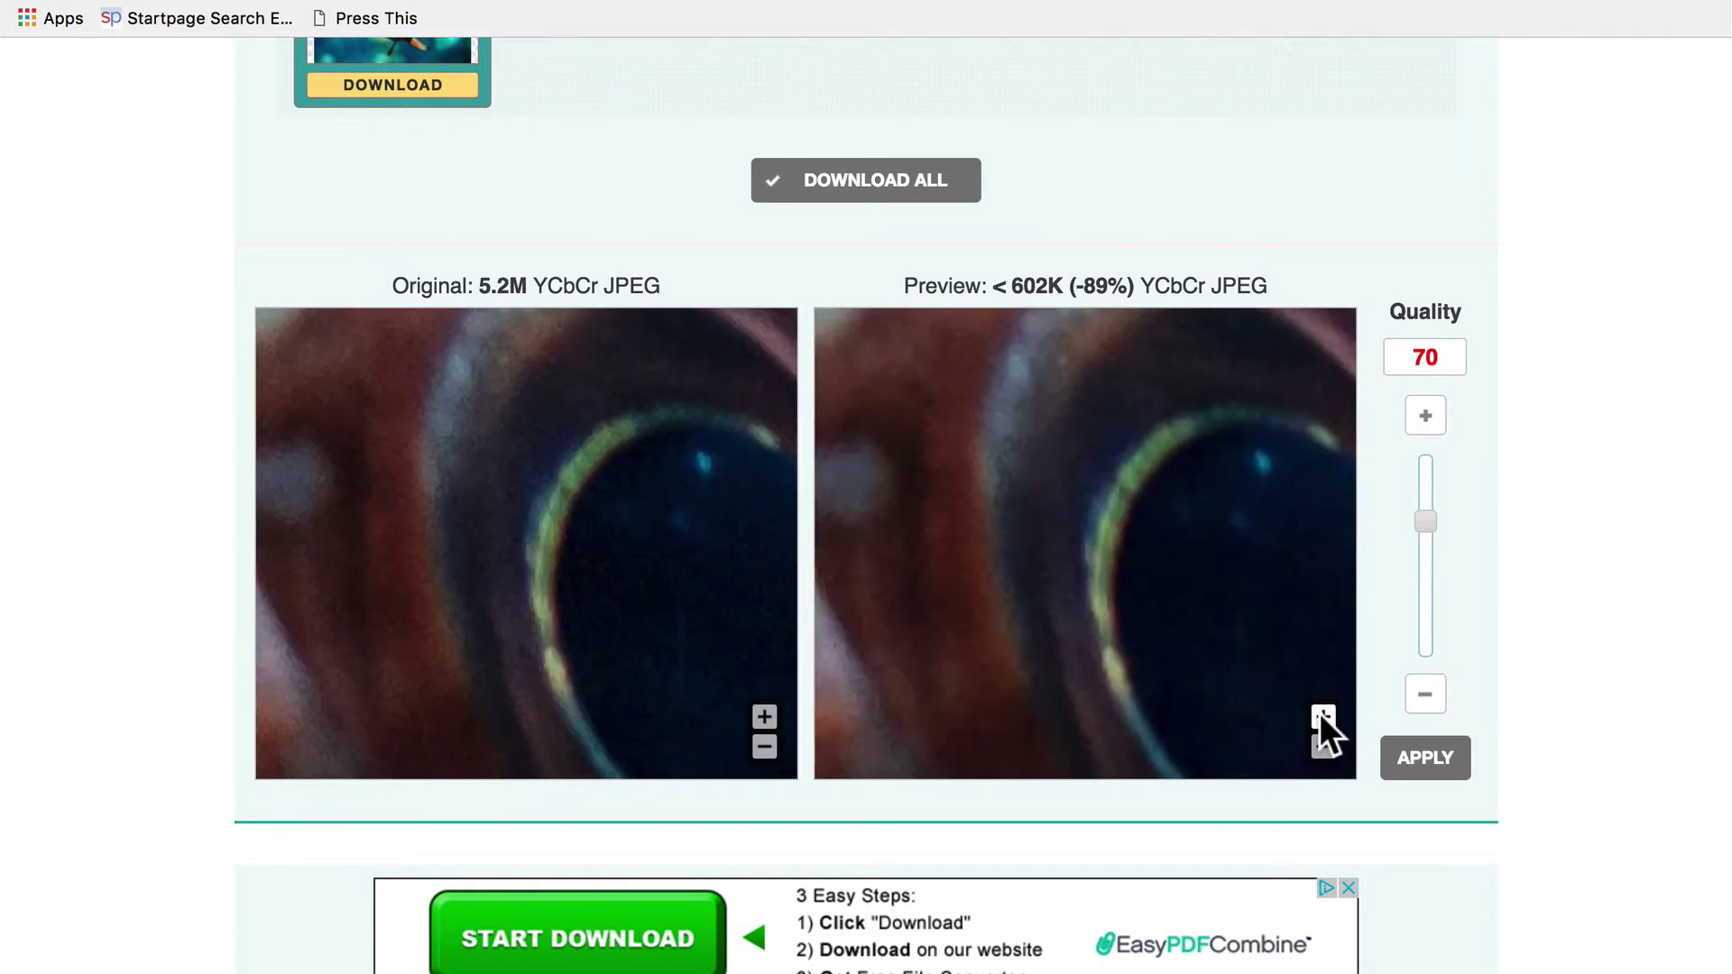
click(1322, 717)
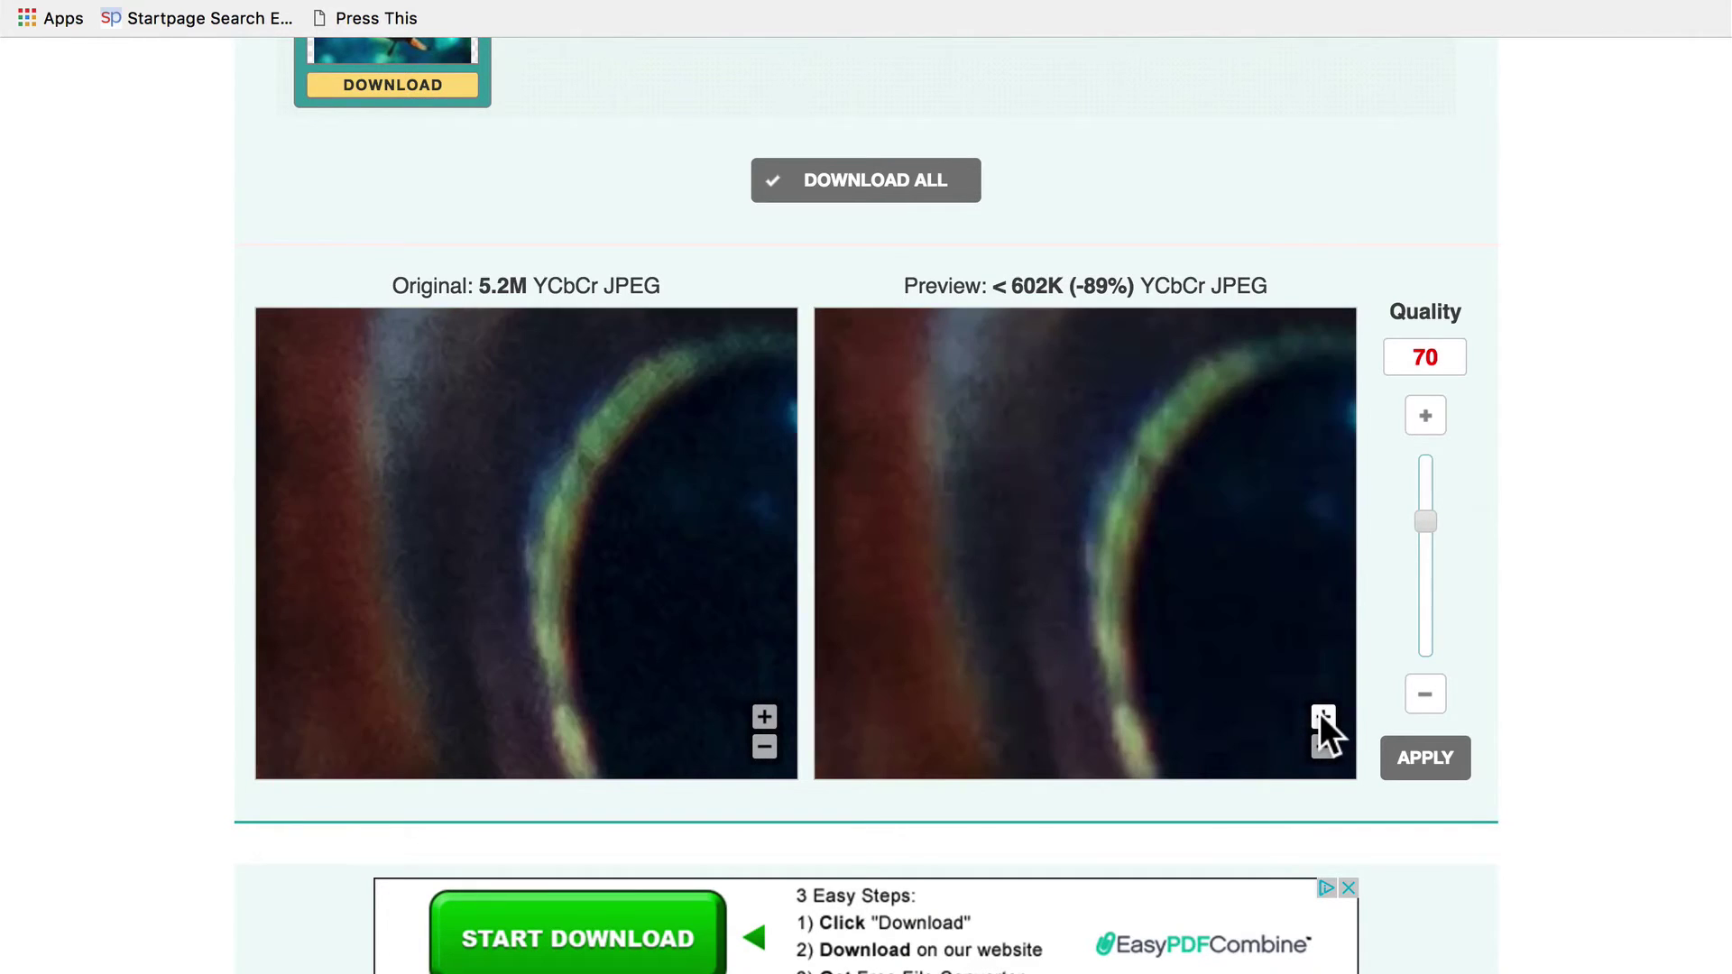
click(1425, 550)
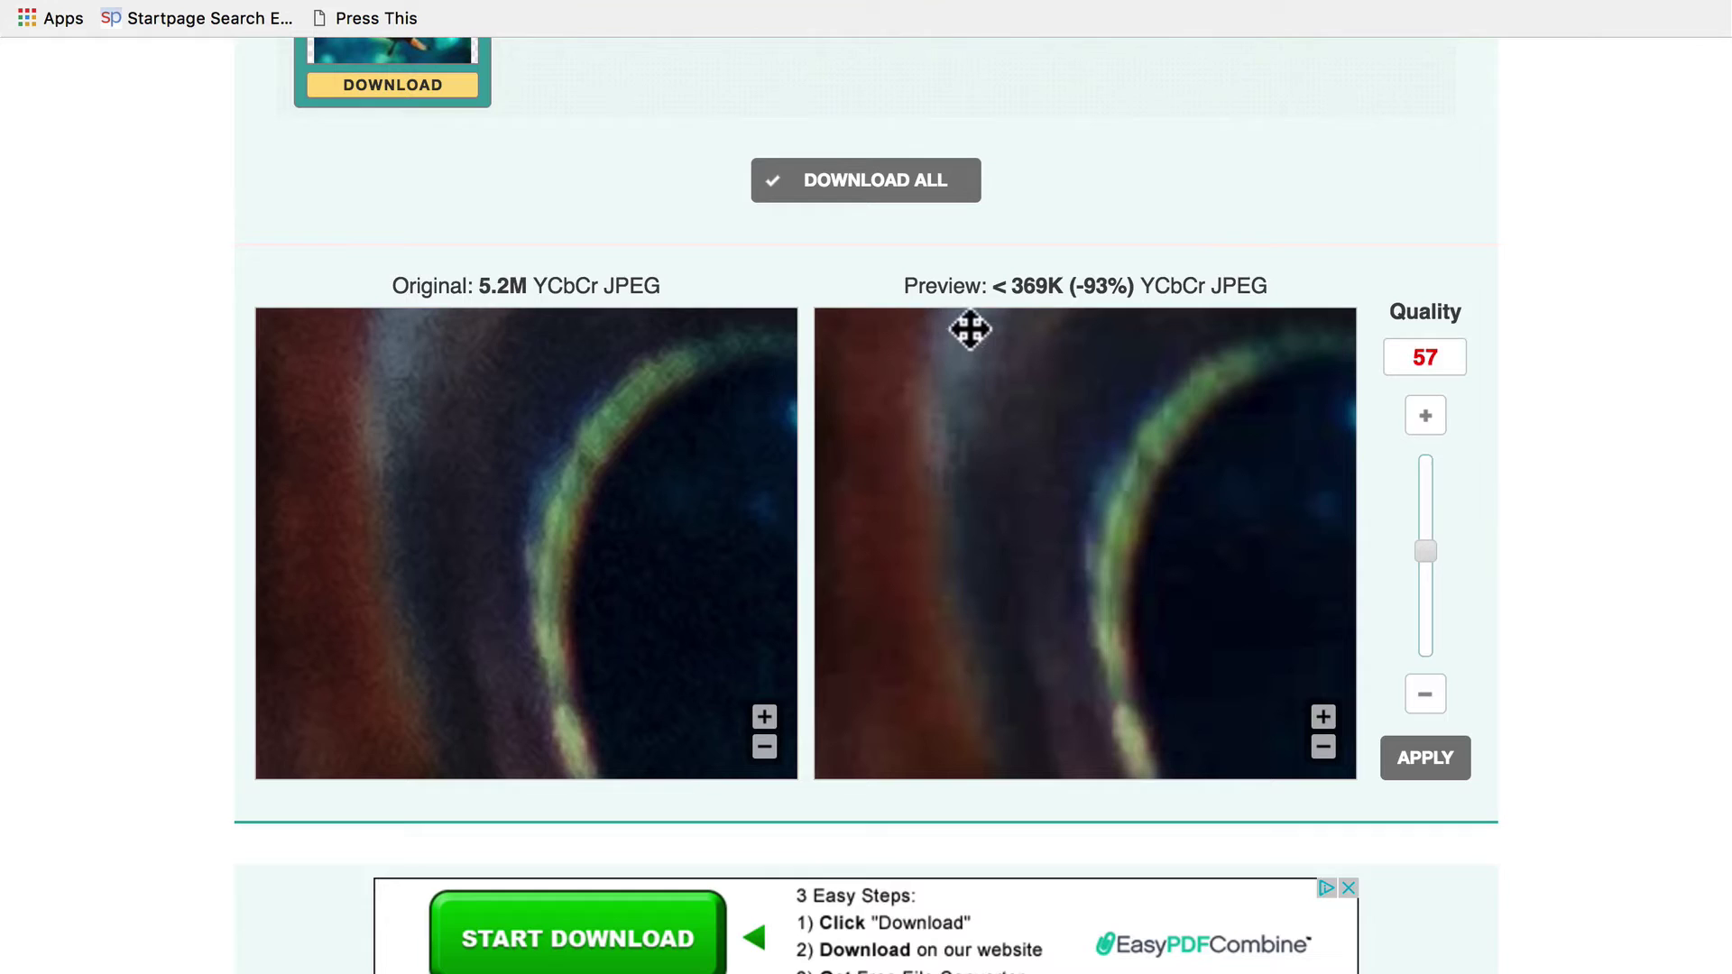
click(1324, 746)
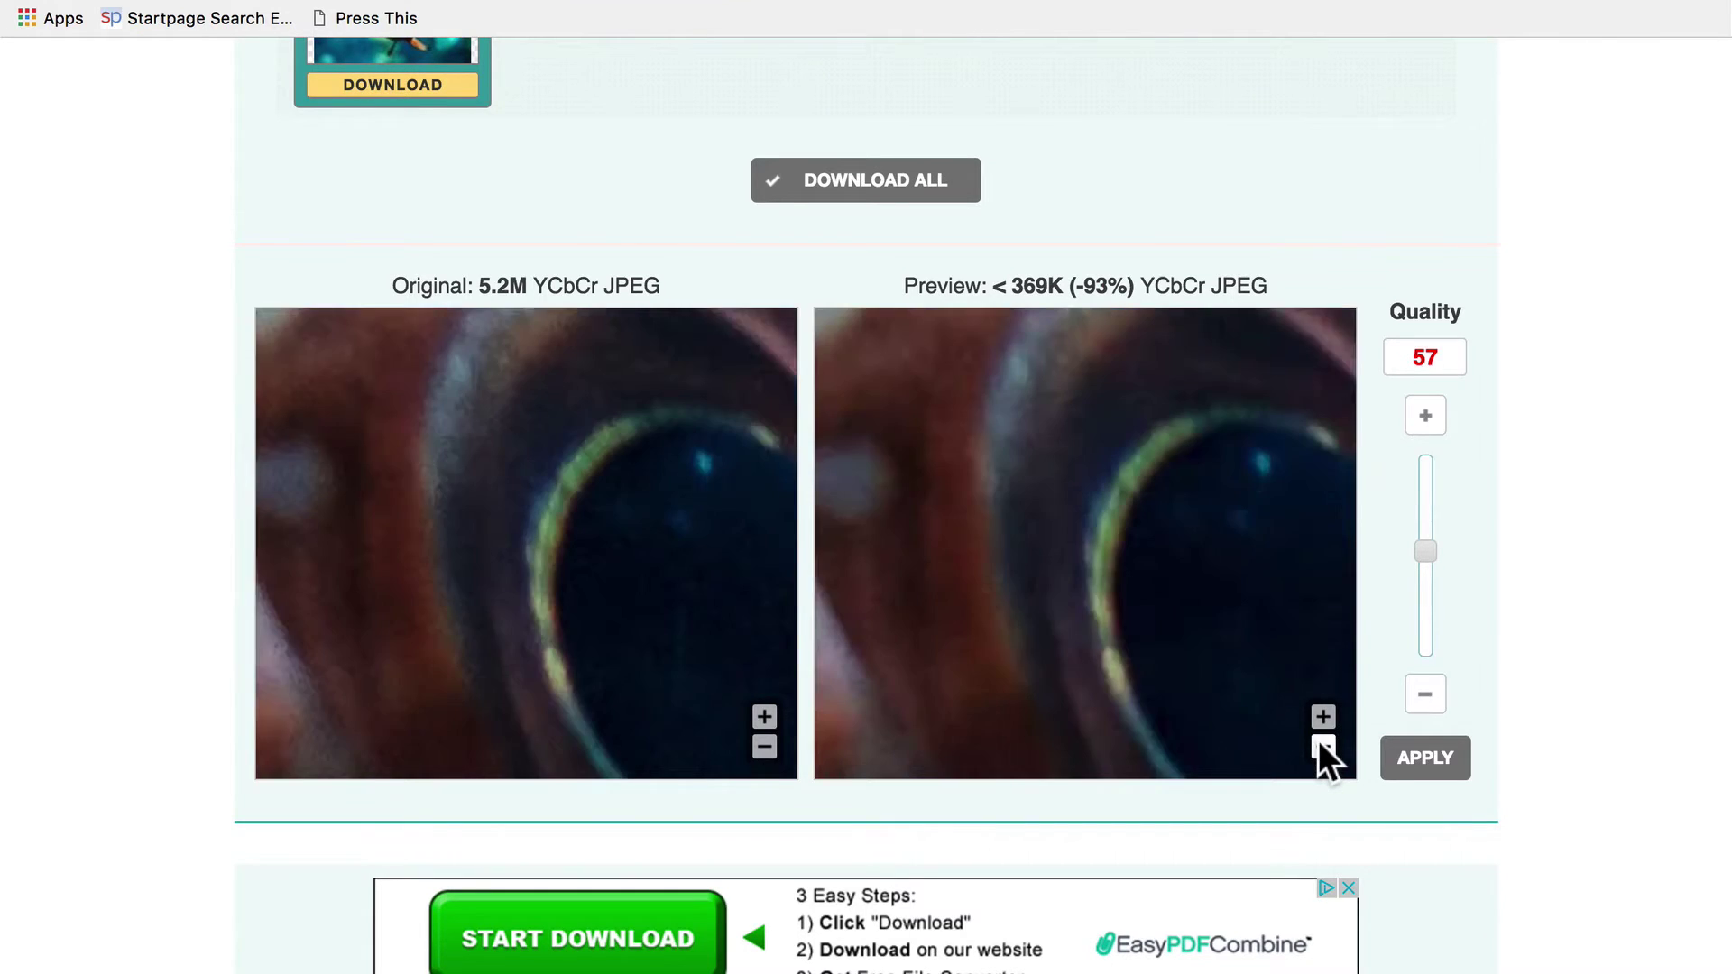
click(1323, 747)
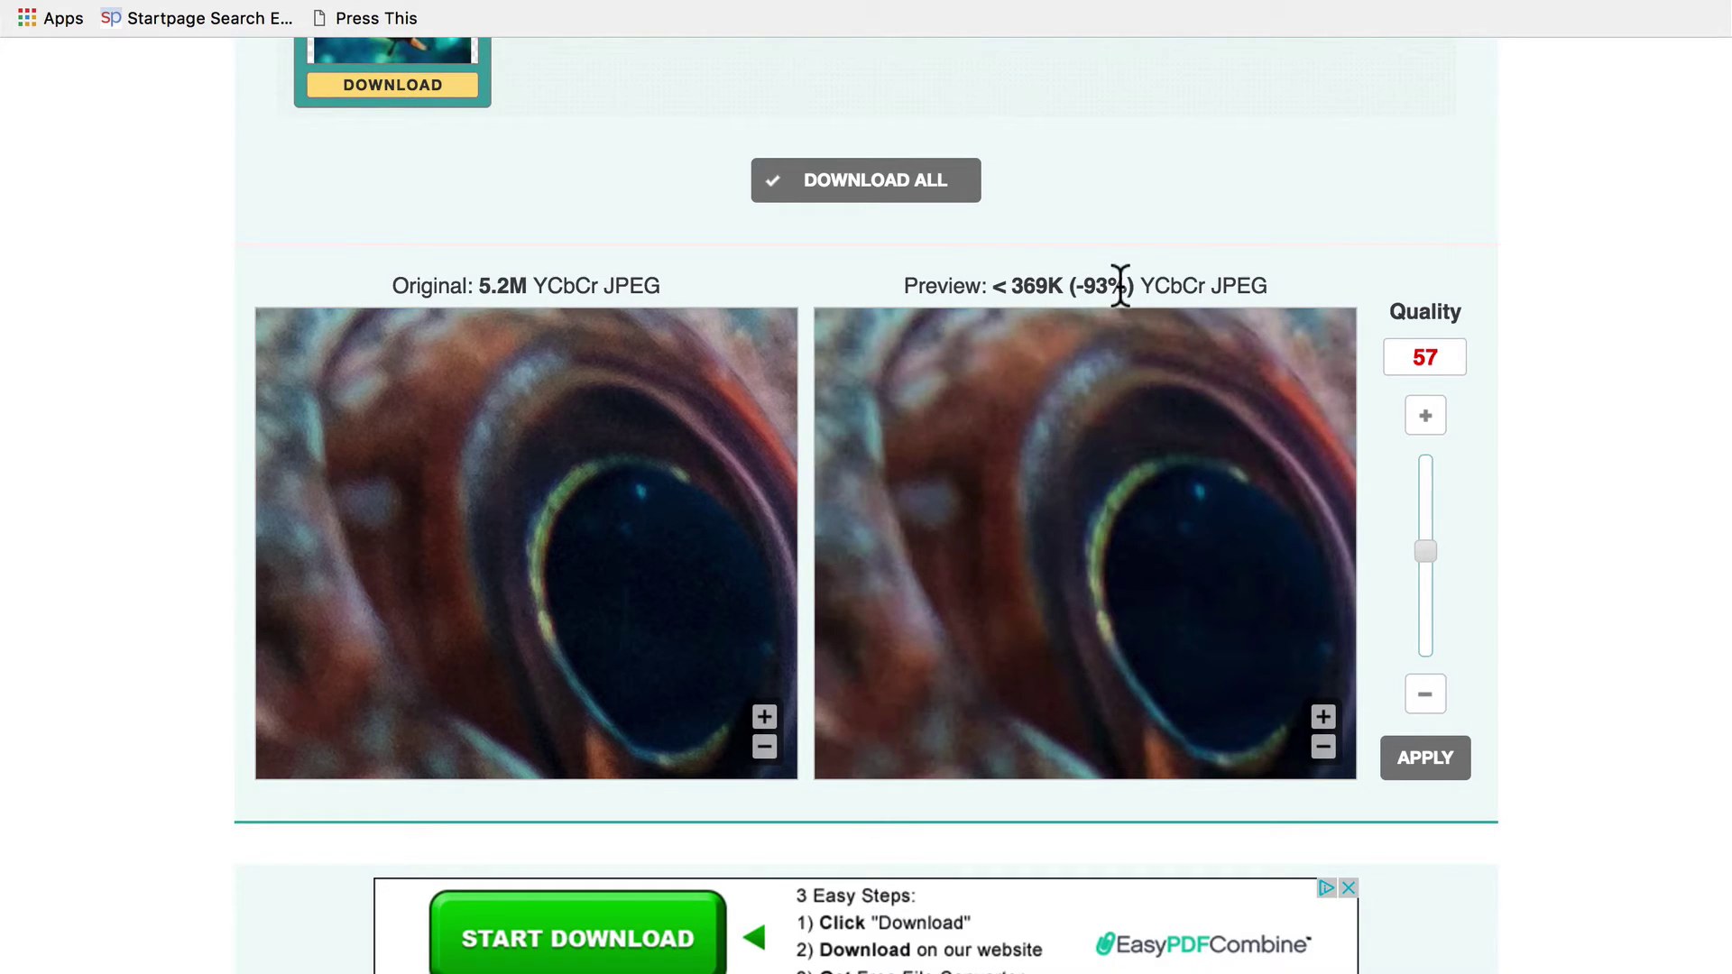
- Download the compressed fish image and save it as fish-min.jpg in the photos folder
scroll(669, 153, up, 3)
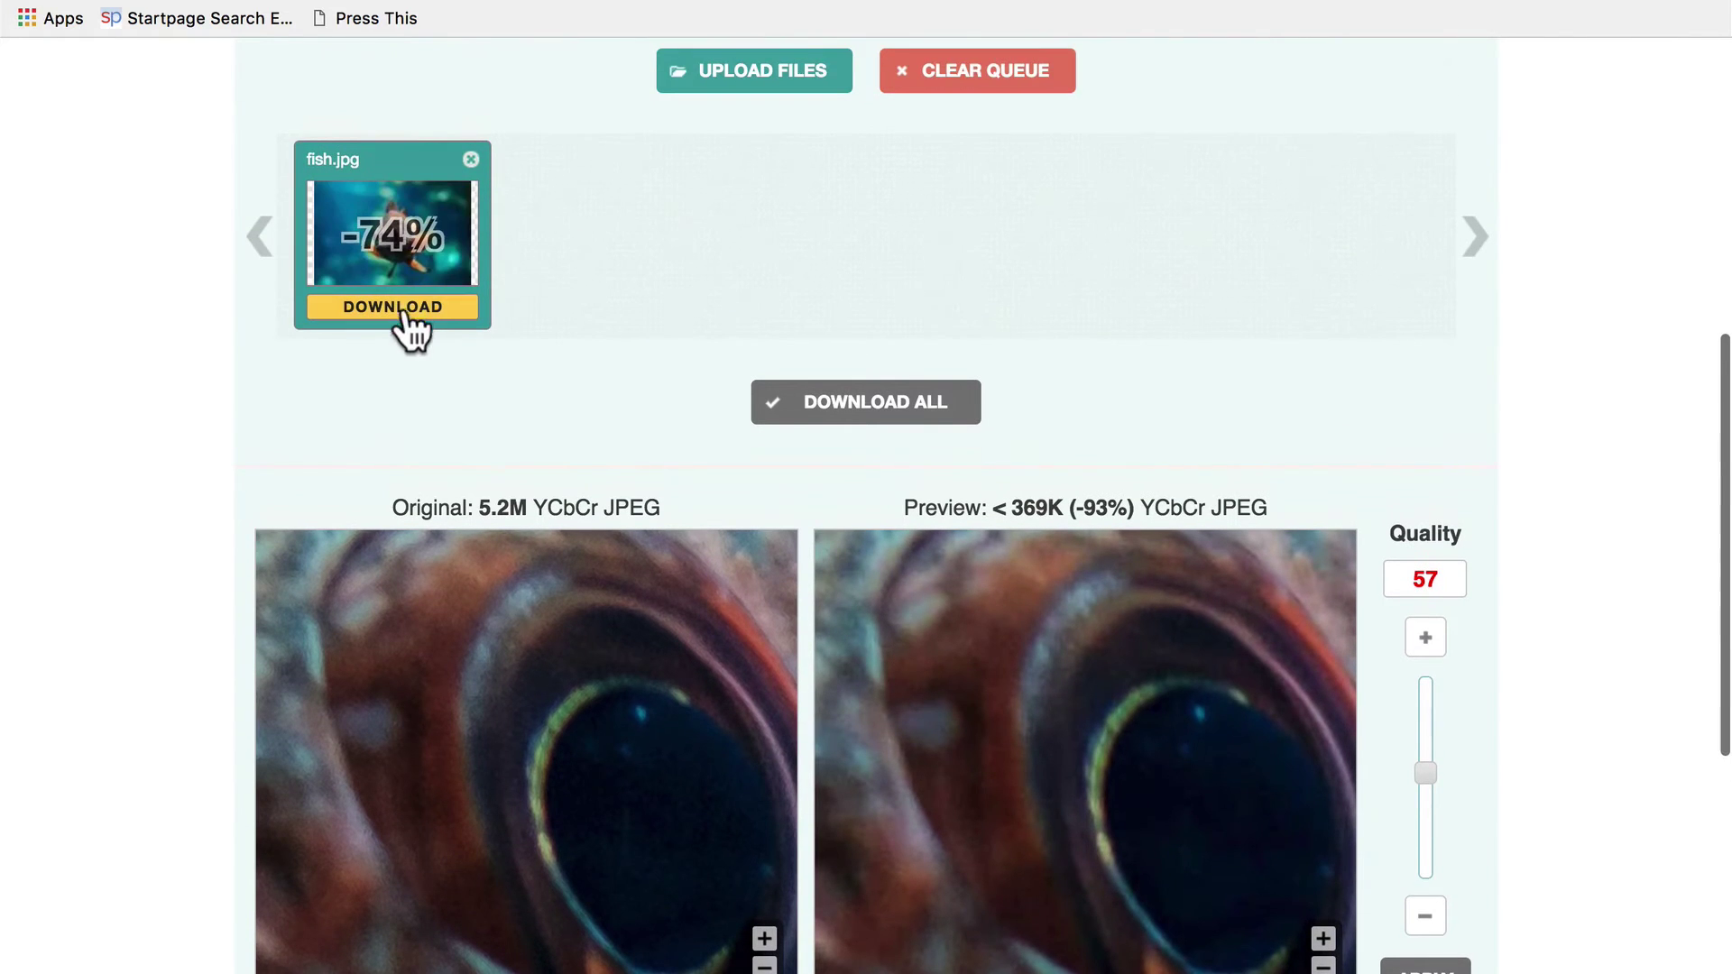
click(404, 317)
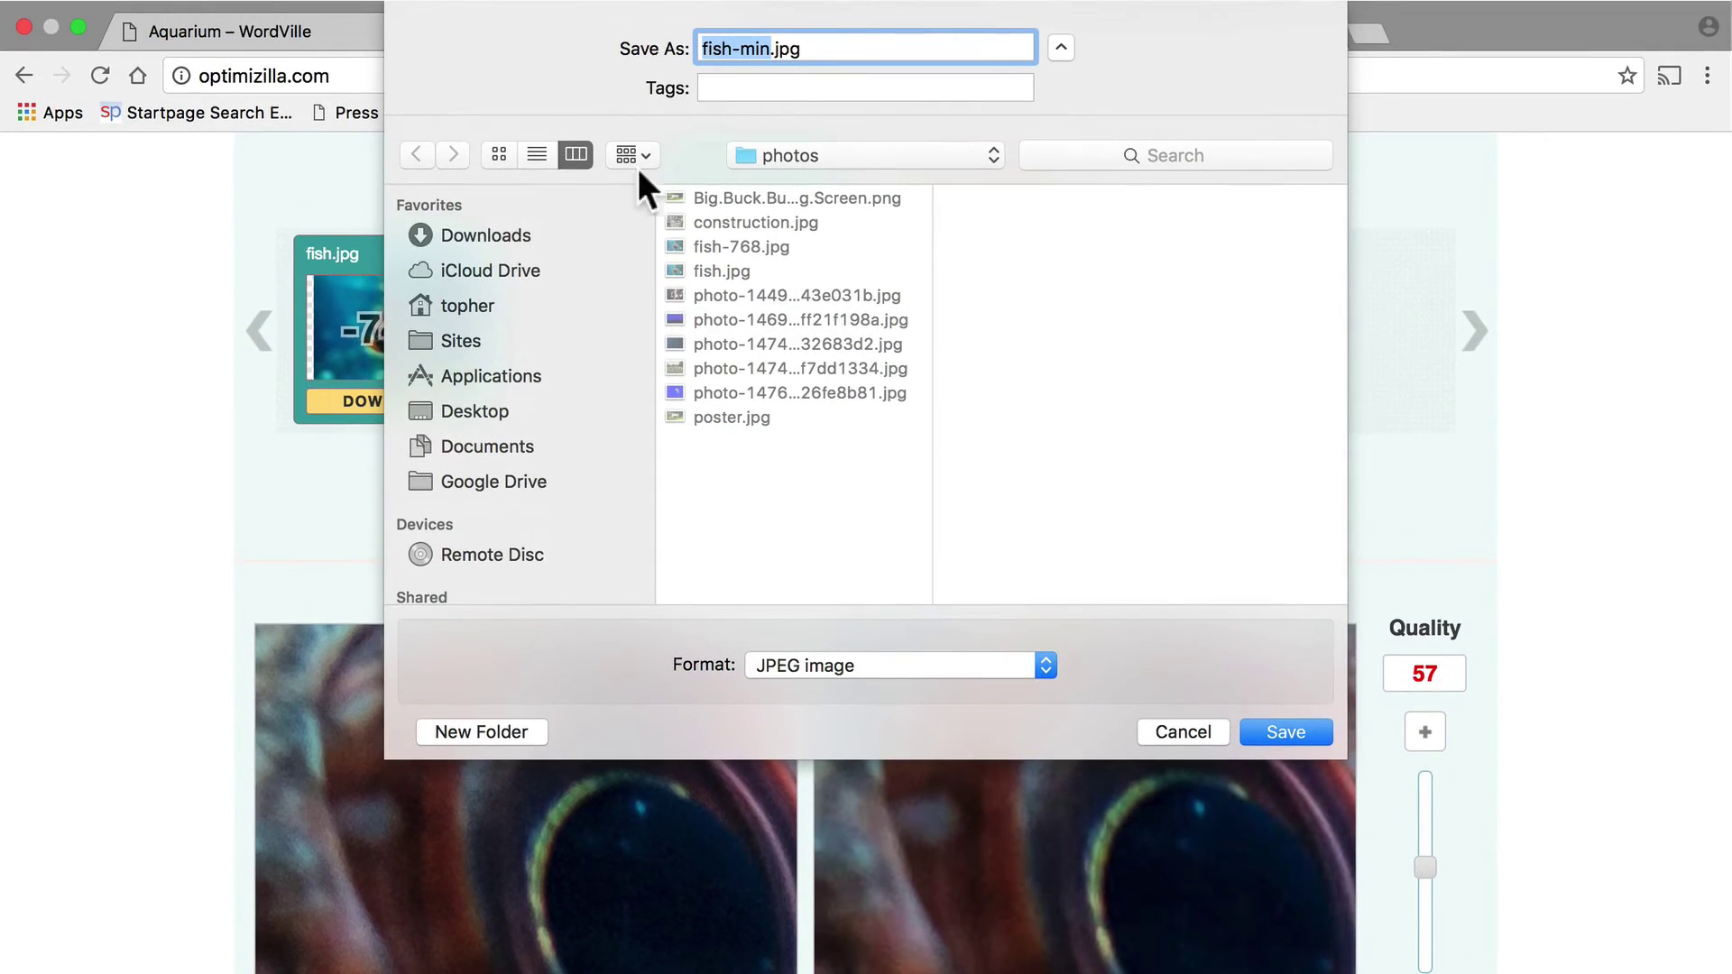
click(1285, 731)
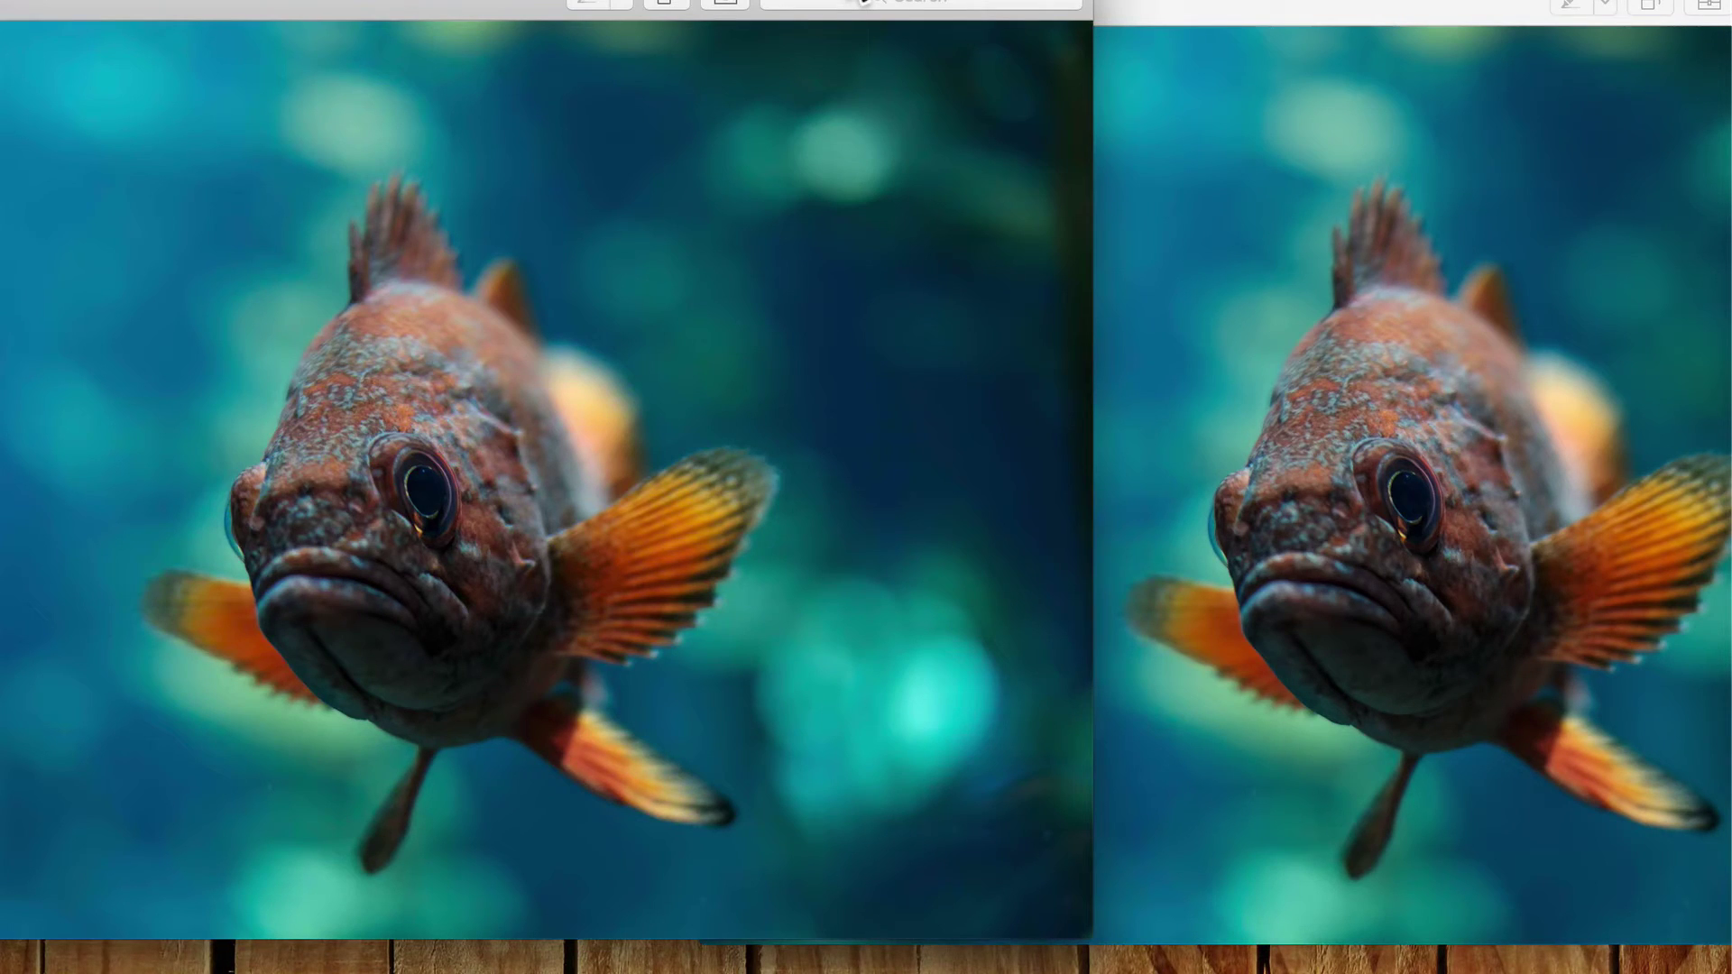
- Place the two fish image windows side by side in Preview to compare them
drag(861, 0, 1244, 13)
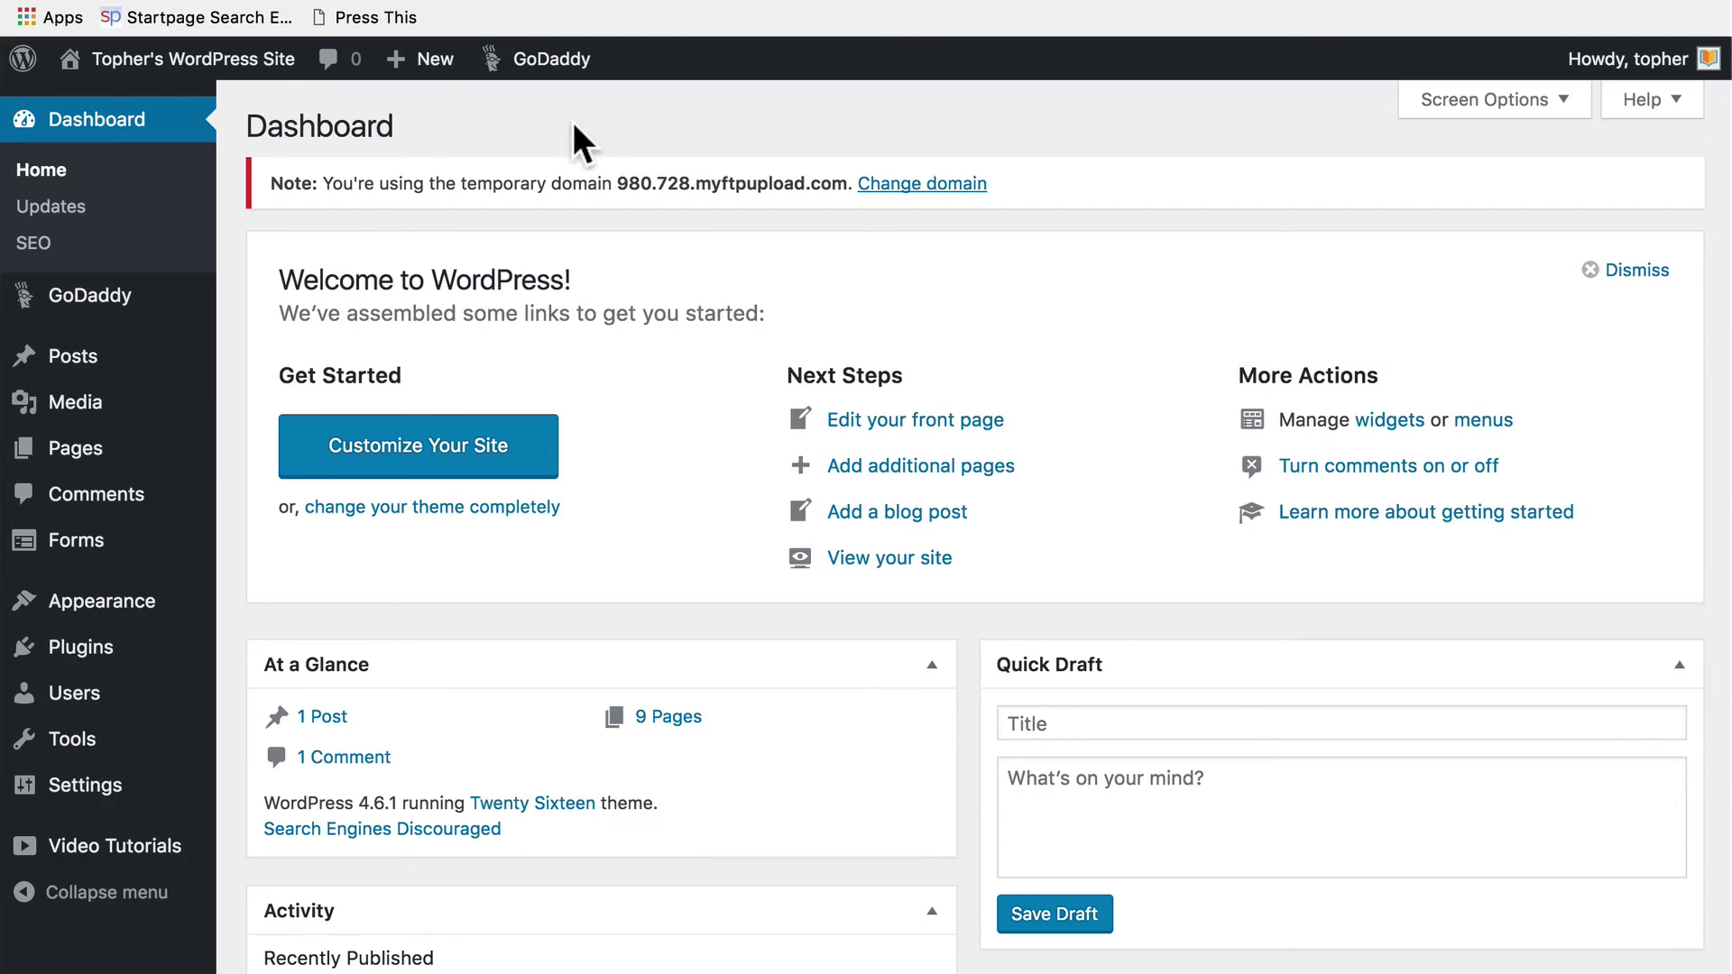
- Display the WordPress admin bar's GoDaddy dropdown showing Flush Cache, Account Settings, FAQ & Support and Plugin Partners
mouse_move(532, 72)
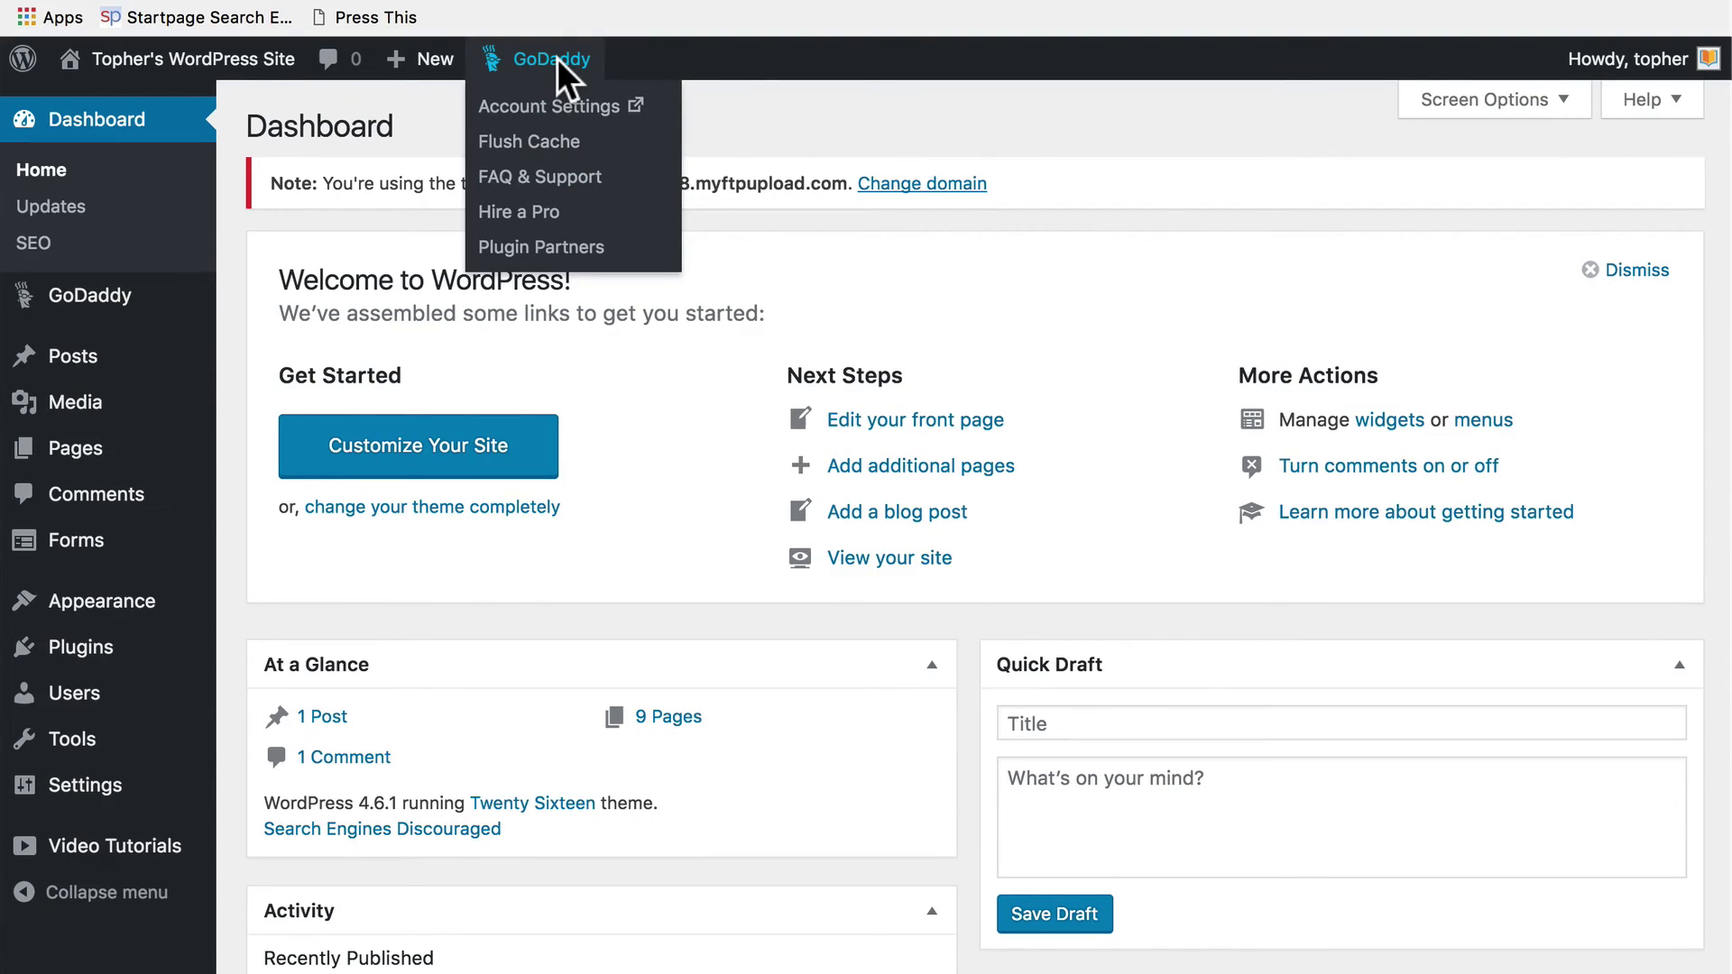